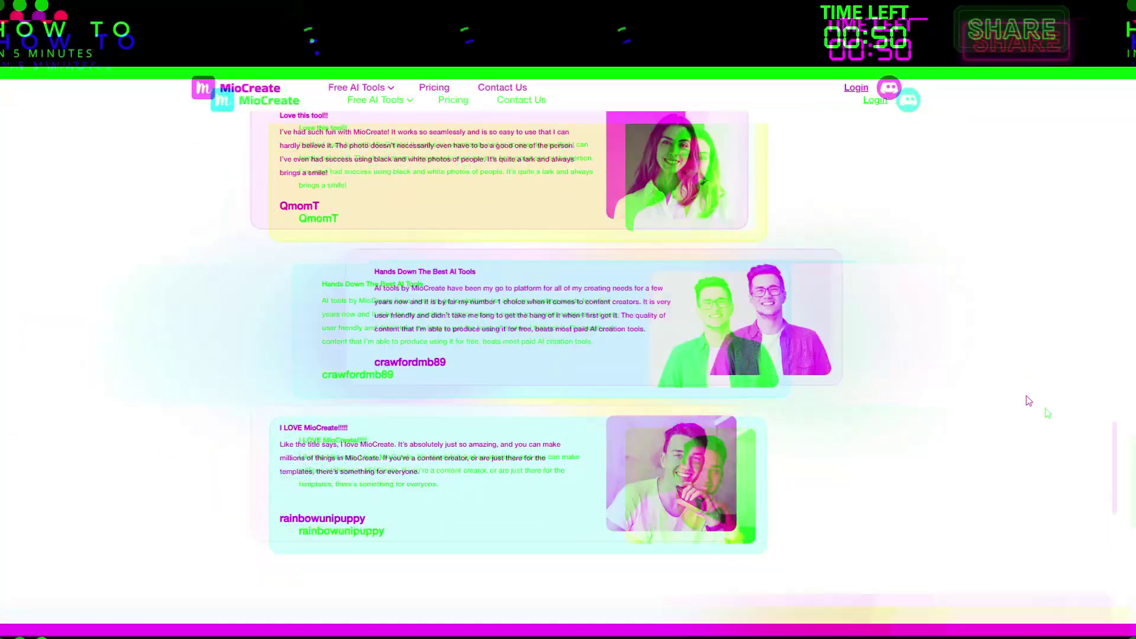
Step: Go back to the top of the MioCreate home page and launch Free Face Swap
{"action": "scroll", "coordinate": [1046, 411], "scroll_direction": "up", "scroll_amount": 5}
{"action": "scroll", "coordinate": [1048, 413], "scroll_direction": "up", "scroll_amount": 15}
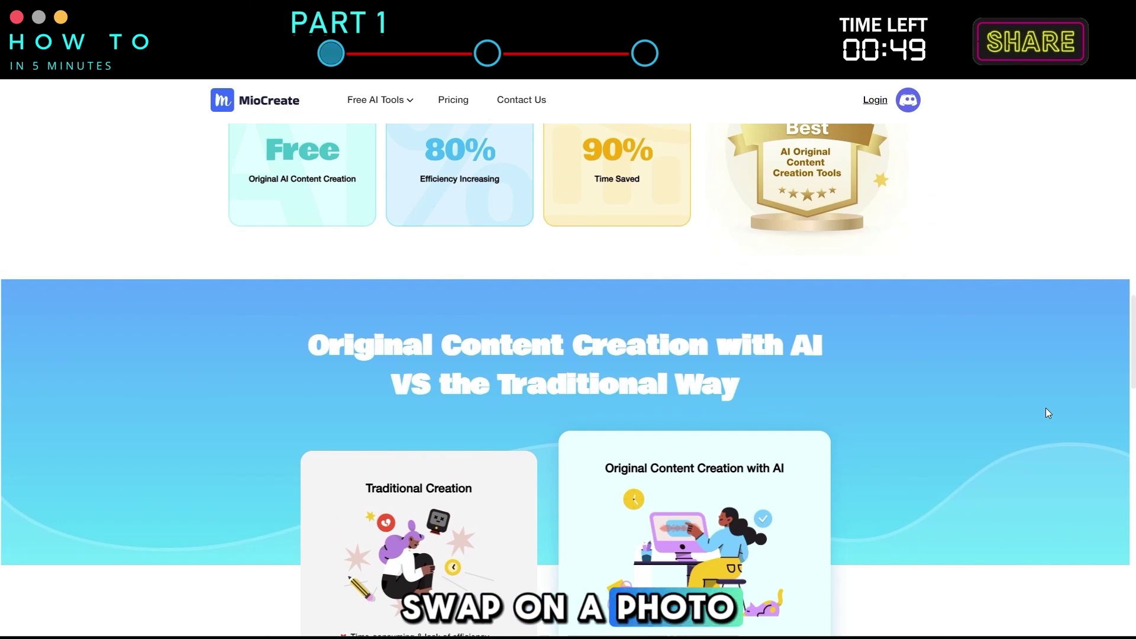
{"action": "scroll", "coordinate": [1048, 413], "scroll_direction": "up", "scroll_amount": 10}
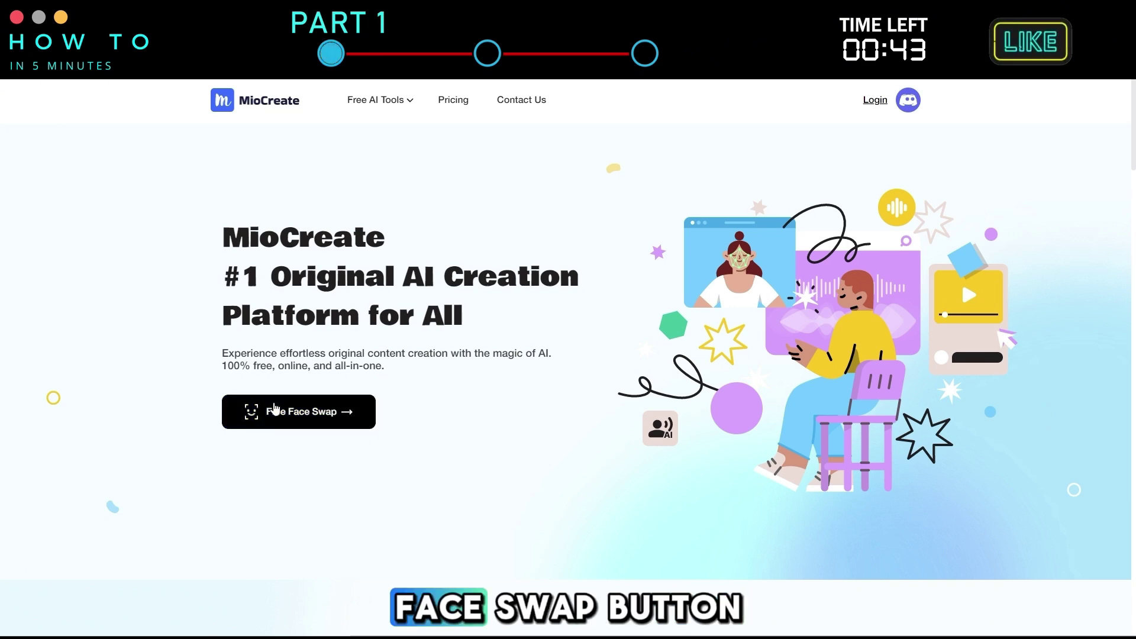
{"action": "left_click", "coordinate": [356, 425]}
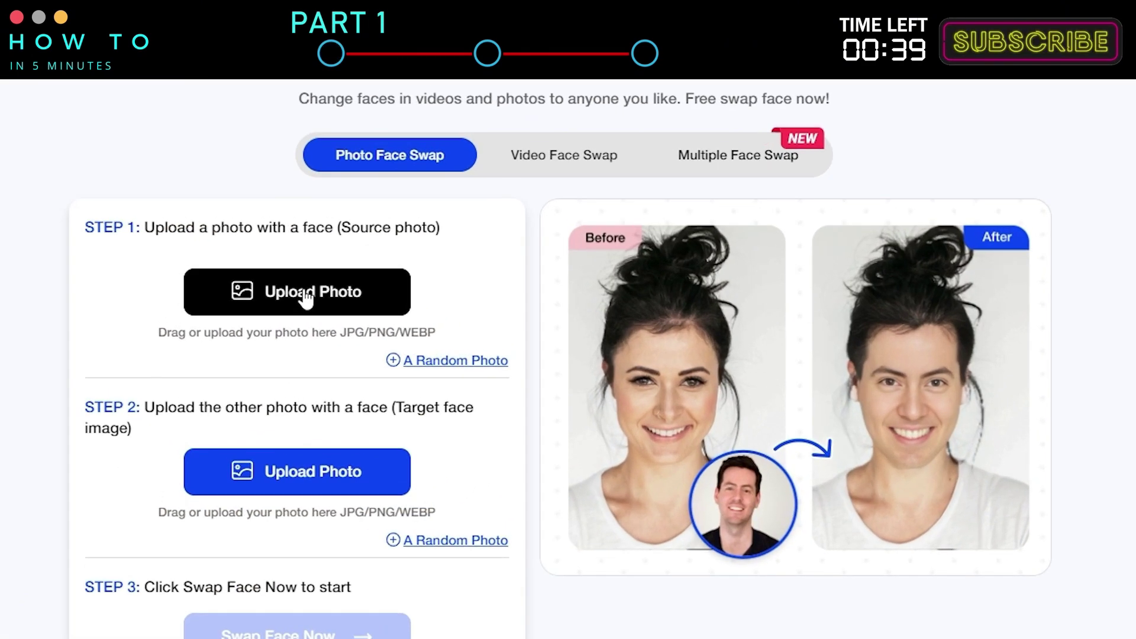
Step: Upload the girl's portrait as the source photo and the man's photo as the target face
{"action": "left_click", "coordinate": [403, 303]}
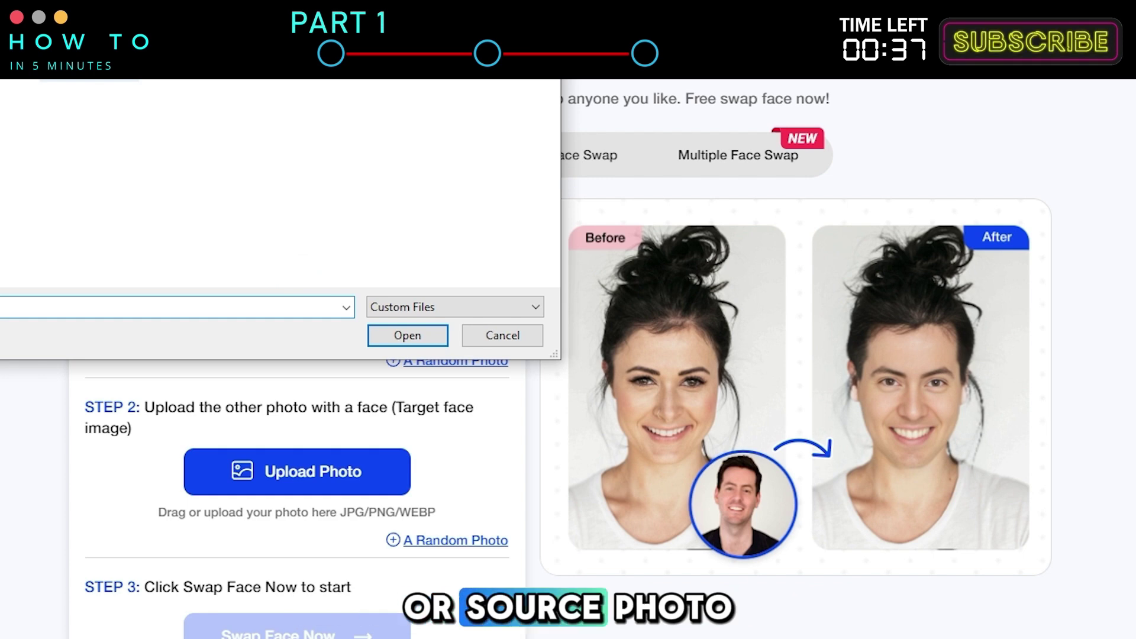
{"action": "left_click", "coordinate": [408, 336]}
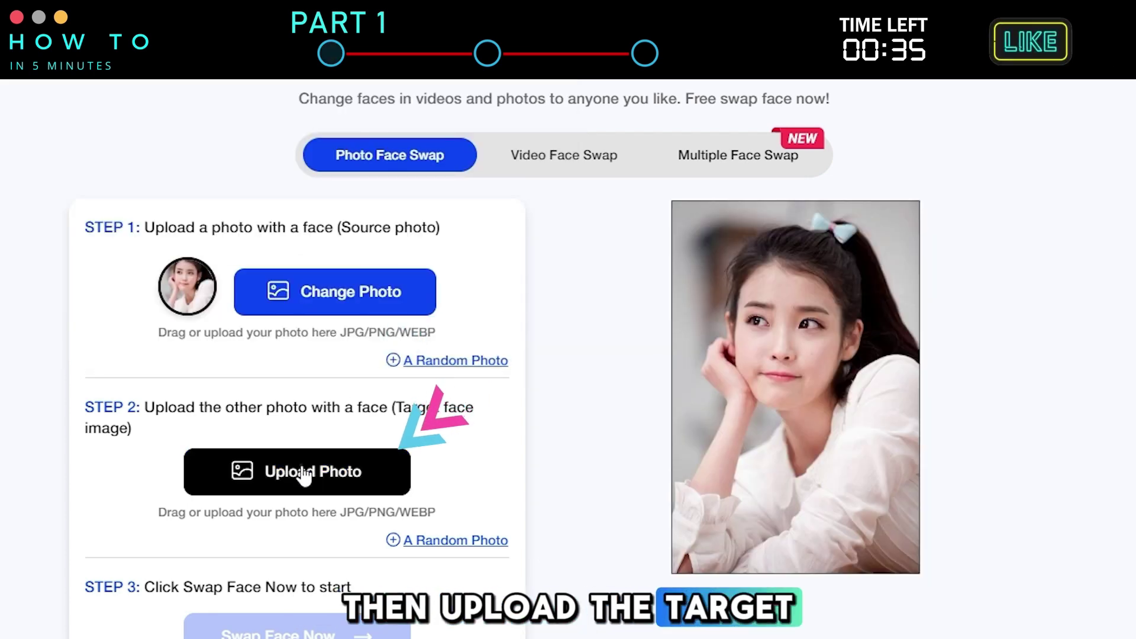
{"action": "left_click", "coordinate": [252, 469]}
{"action": "left_click", "coordinate": [413, 346]}
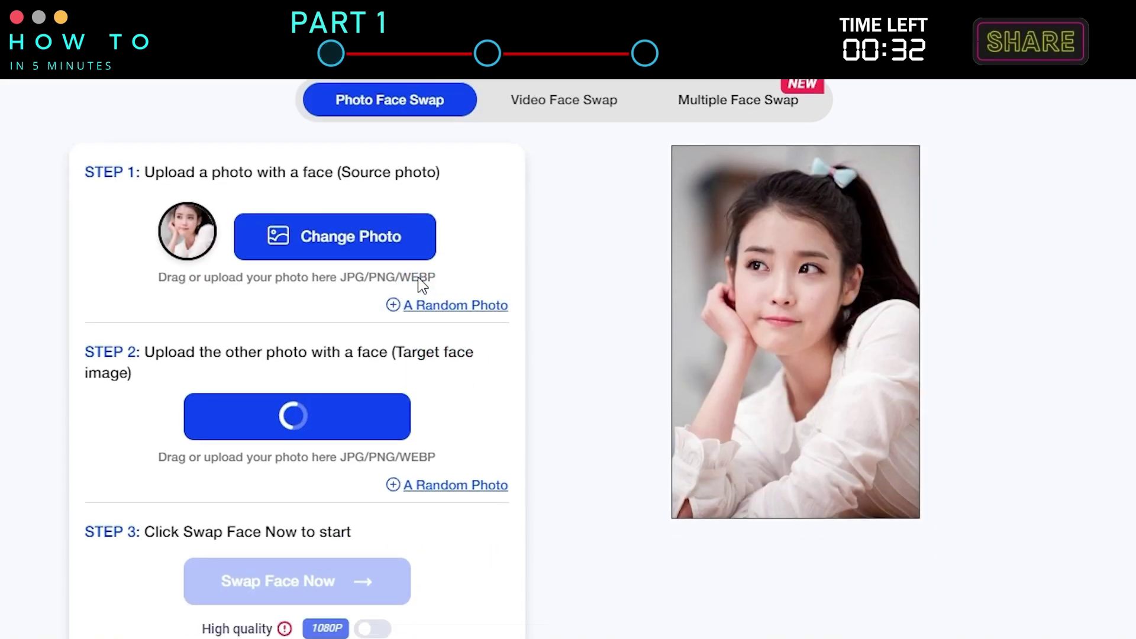
Step: Generate and download the face-swapped photo, then switch to Video Face Swap
{"action": "scroll", "coordinate": [329, 484], "scroll_direction": "down", "scroll_amount": 2}
{"action": "left_click", "coordinate": [326, 536]}
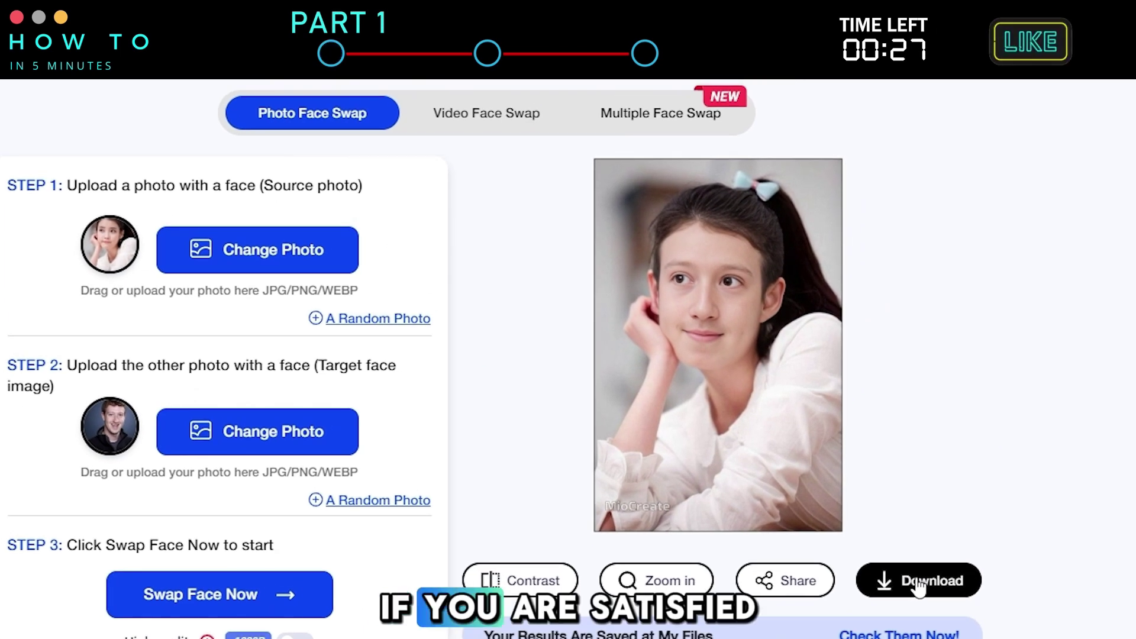
{"action": "left_click", "coordinate": [919, 588]}
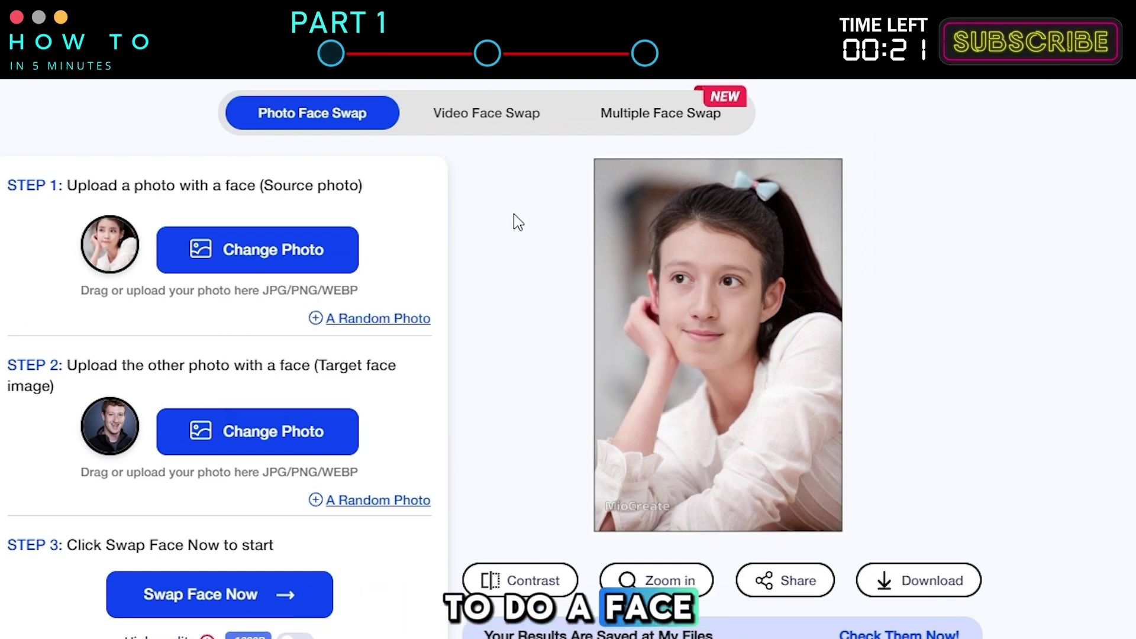
{"action": "left_click", "coordinate": [476, 118]}
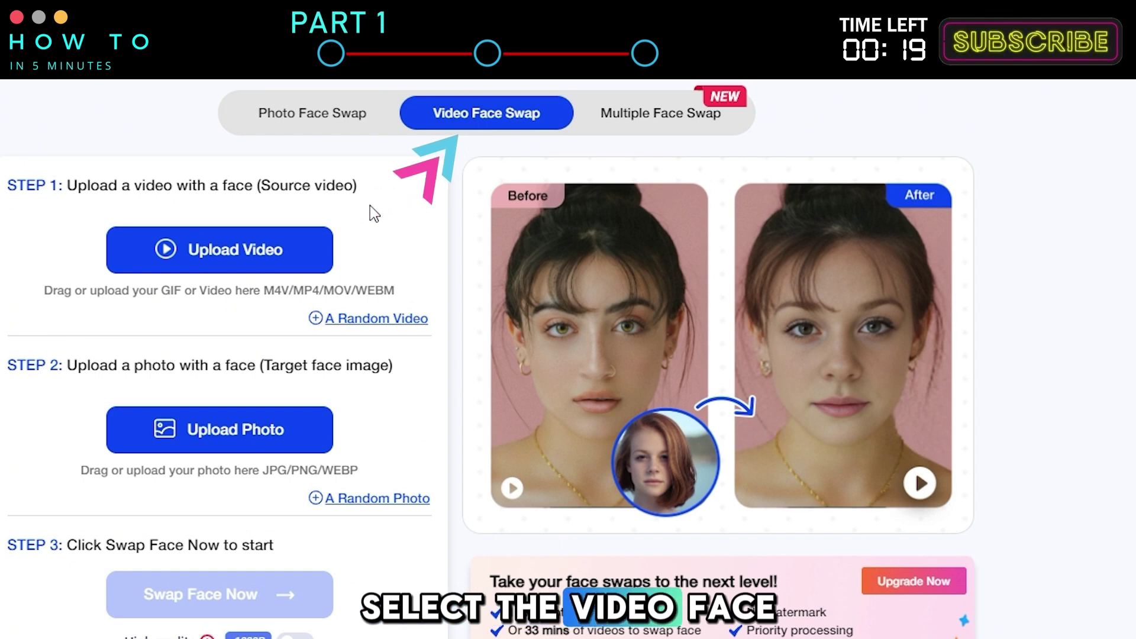
Step: Upload the press-conference video and face photo, run the swap, and download the swapped video
{"action": "left_click", "coordinate": [226, 260]}
{"action": "left_click", "coordinate": [341, 296]}
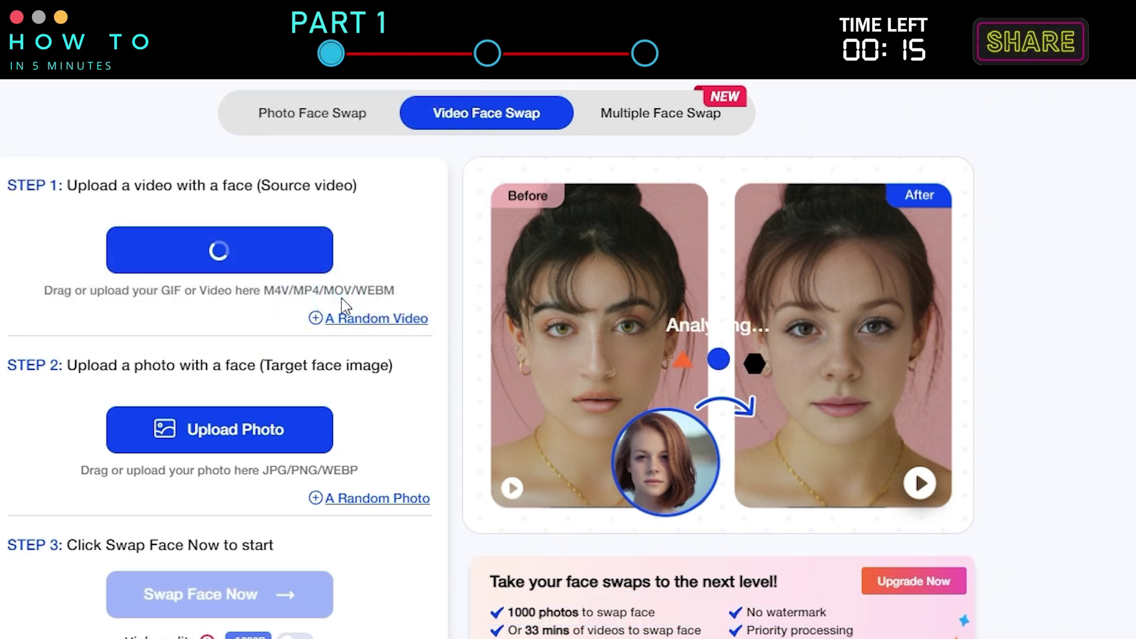
{"action": "left_click", "coordinate": [227, 438]}
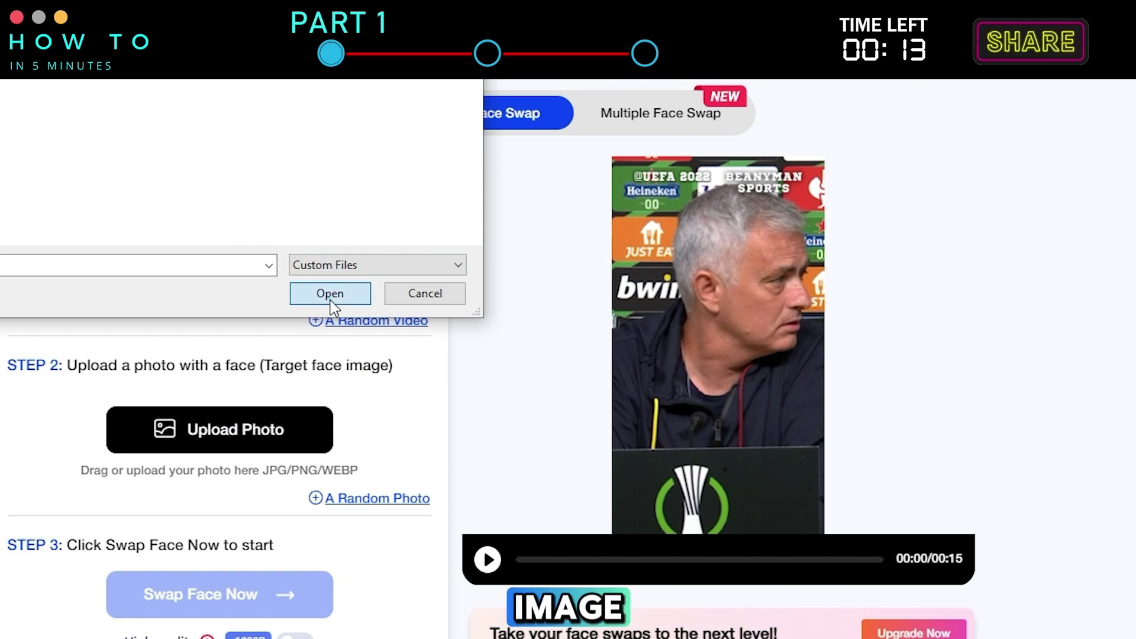
{"action": "left_click", "coordinate": [346, 296]}
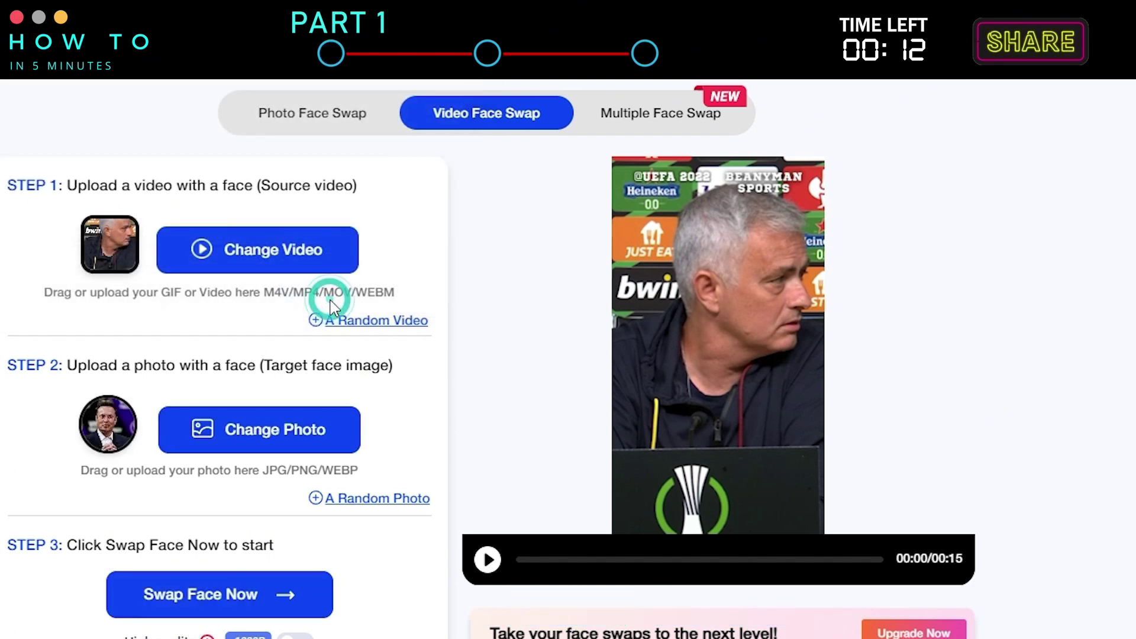
{"action": "left_click", "coordinate": [209, 599]}
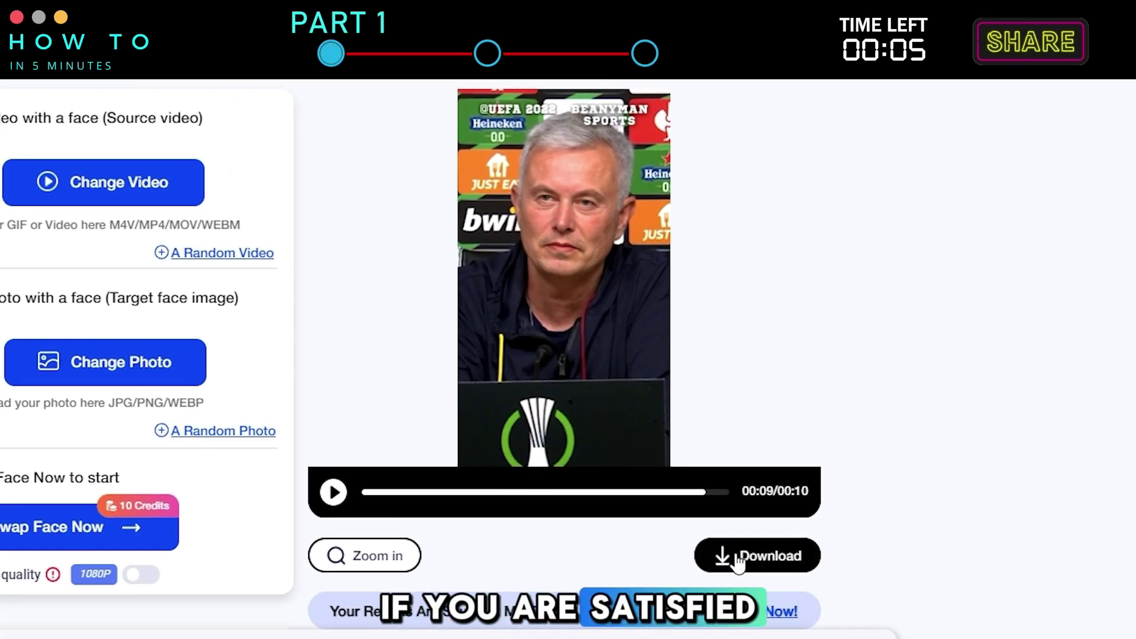
{"action": "left_click", "coordinate": [741, 562]}
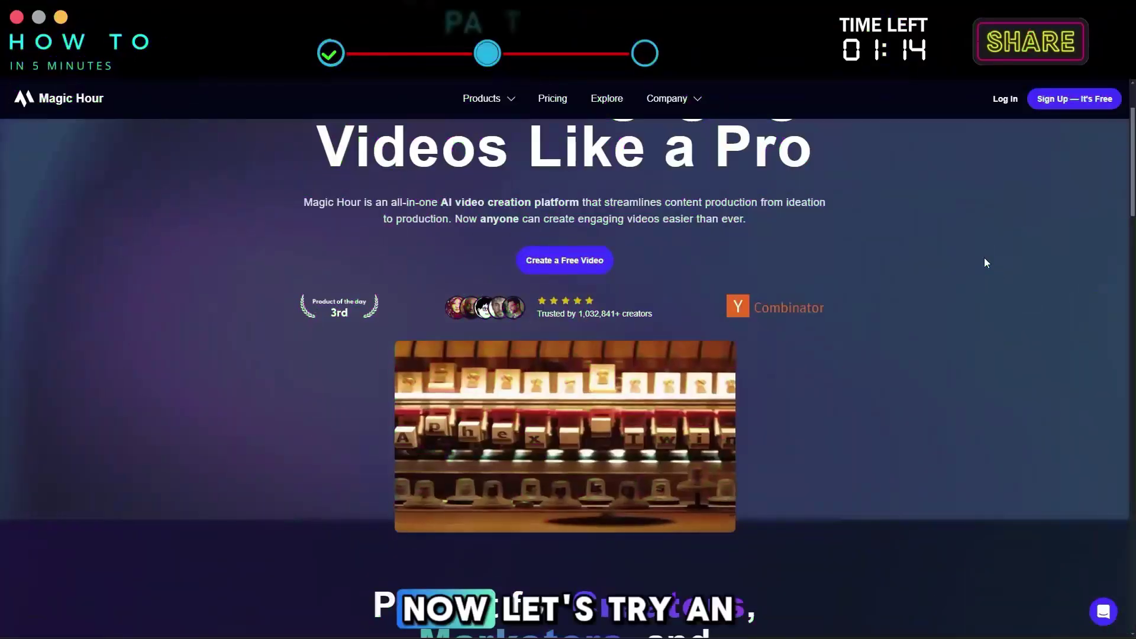
Step: Scroll down through the tool cards on Magic Hour's landing page
{"action": "scroll", "coordinate": [984, 257], "scroll_direction": "down", "scroll_amount": 5}
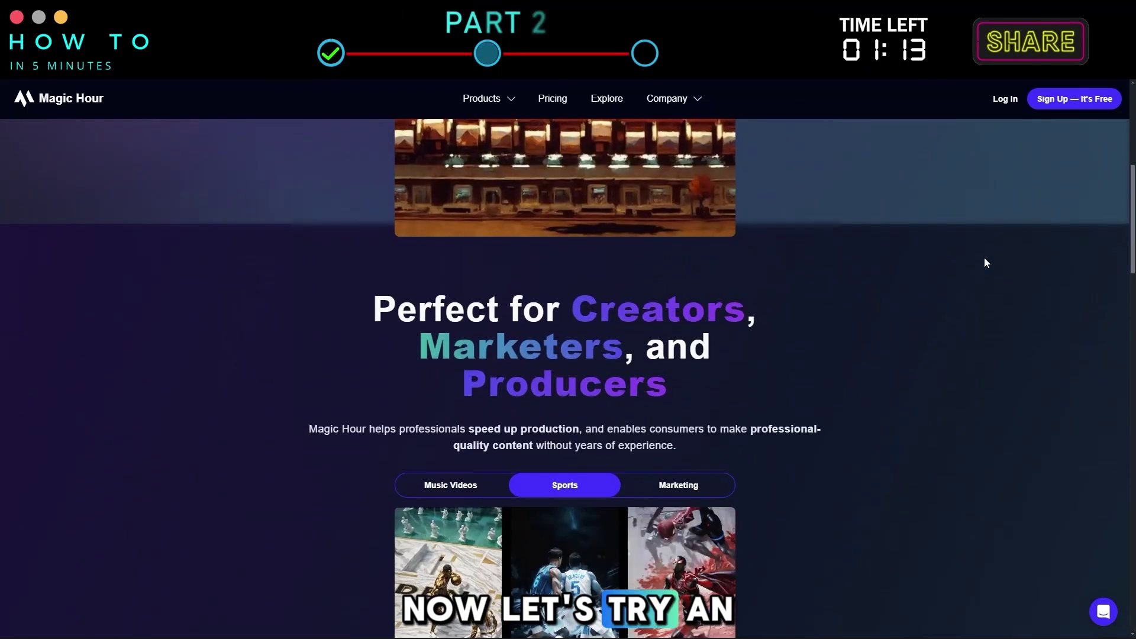
{"action": "scroll", "coordinate": [984, 261], "scroll_direction": "down", "scroll_amount": 12}
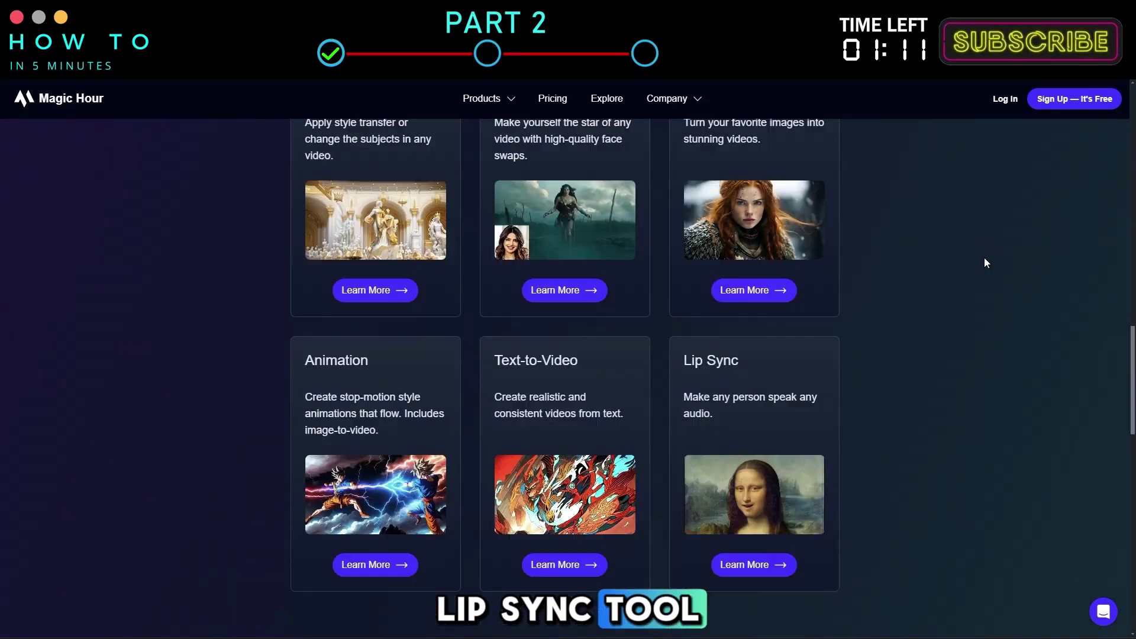
{"action": "scroll", "coordinate": [985, 262], "scroll_direction": "down", "scroll_amount": 10}
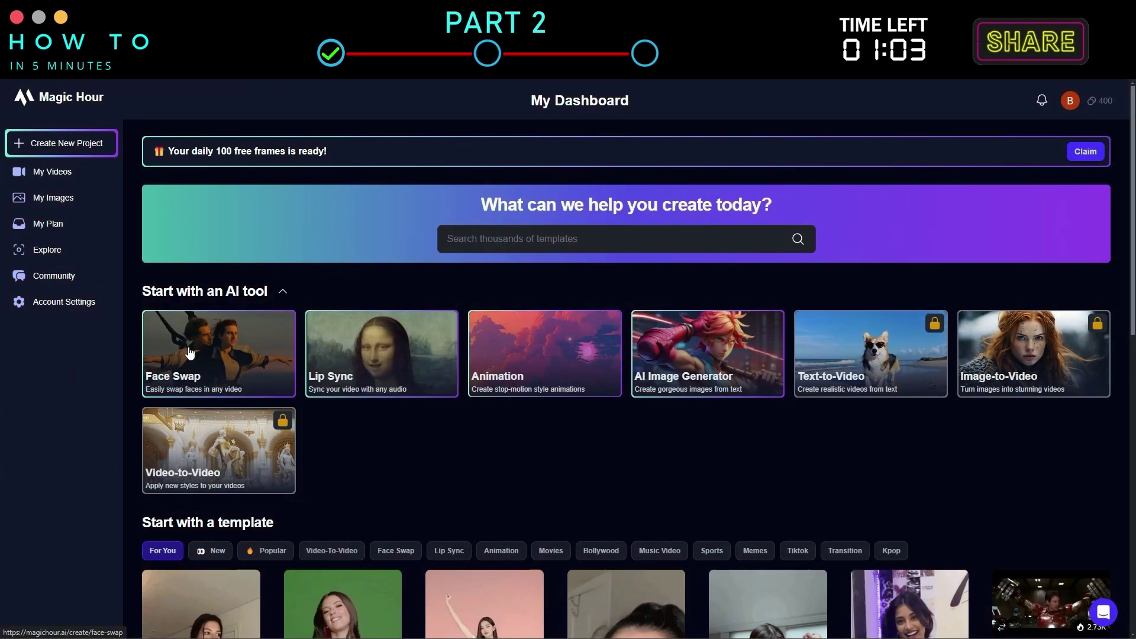
Step: In Face Swap, upload Untitled design.mp4 as the video and continue to the face step
{"action": "left_click", "coordinate": [190, 353]}
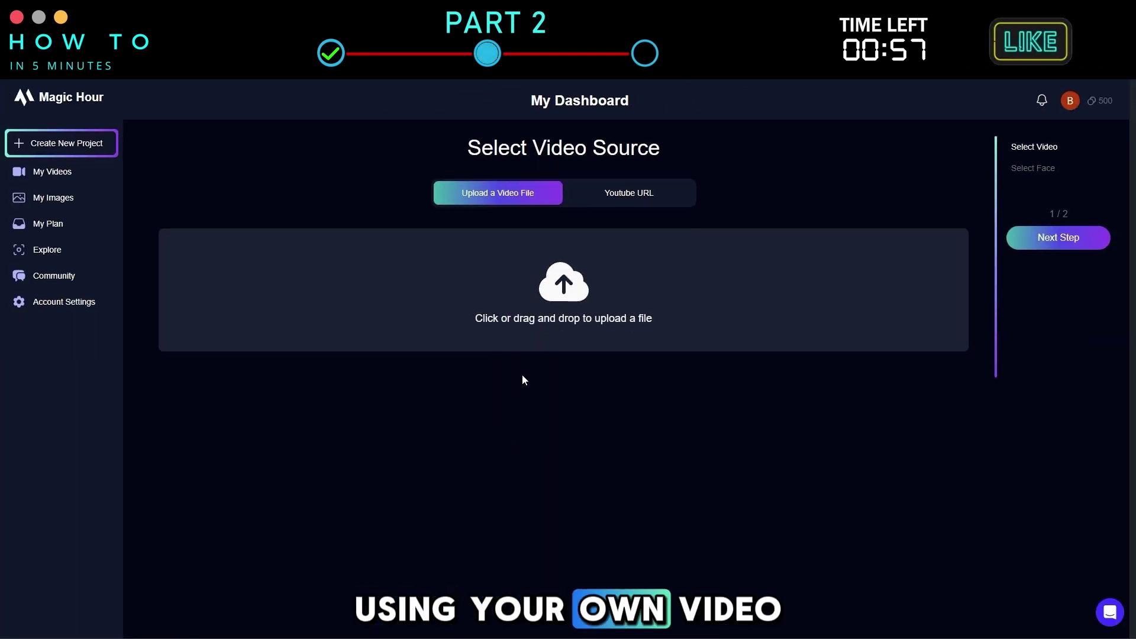
{"action": "left_click", "coordinate": [509, 322]}
{"action": "left_click", "coordinate": [470, 321]}
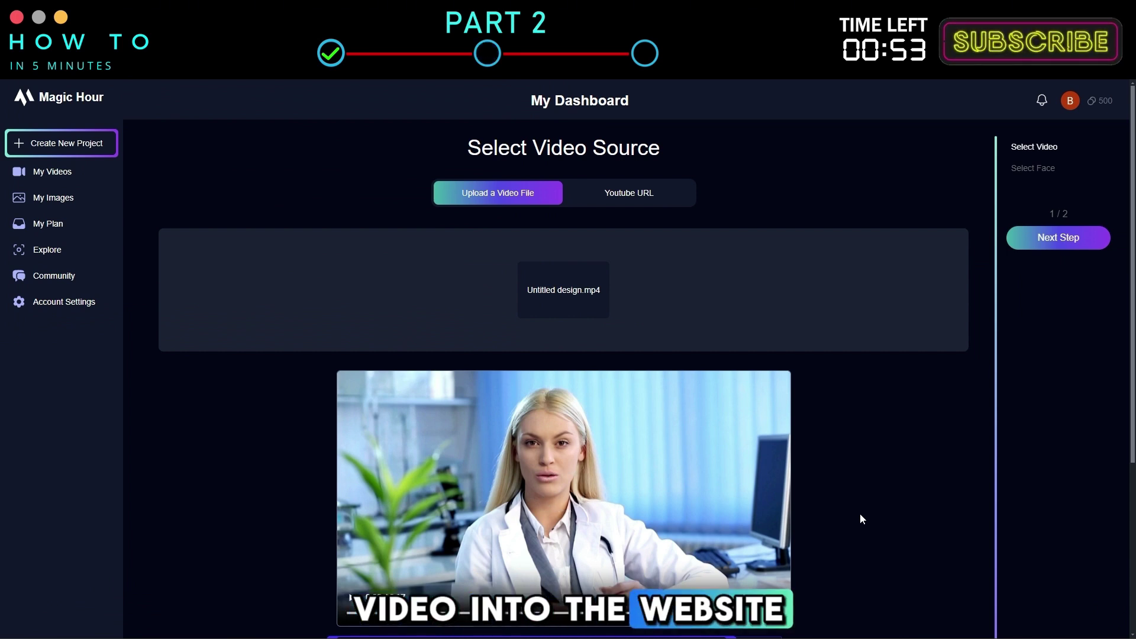
{"action": "left_click", "coordinate": [1057, 240]}
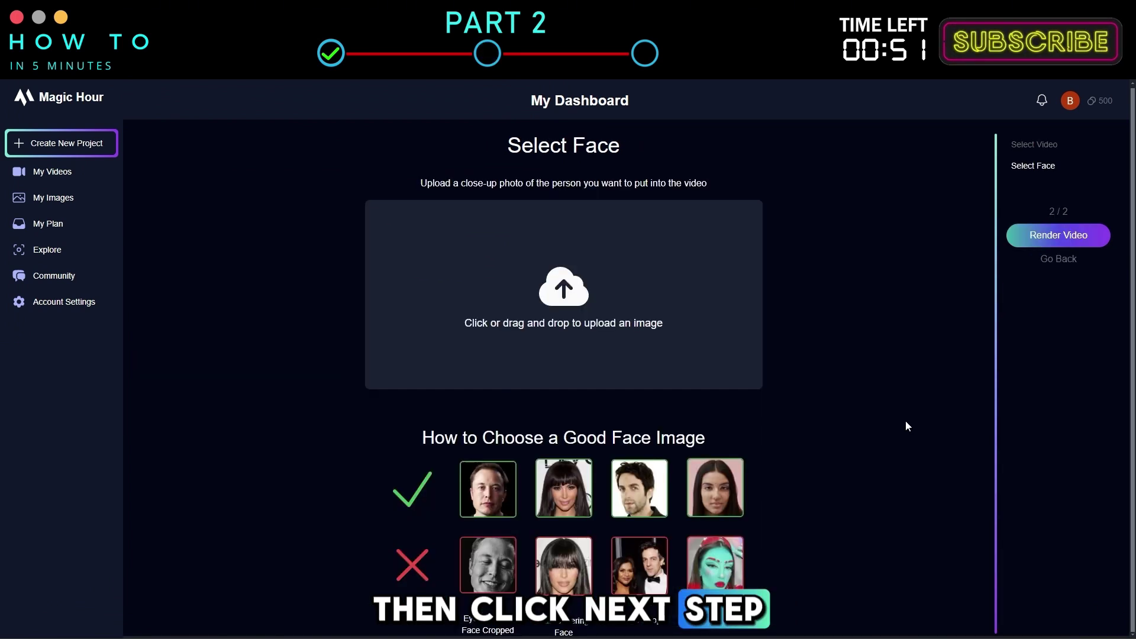
Step: Upload the woman's portrait as the face and render the swapped video
{"action": "left_click", "coordinate": [587, 301]}
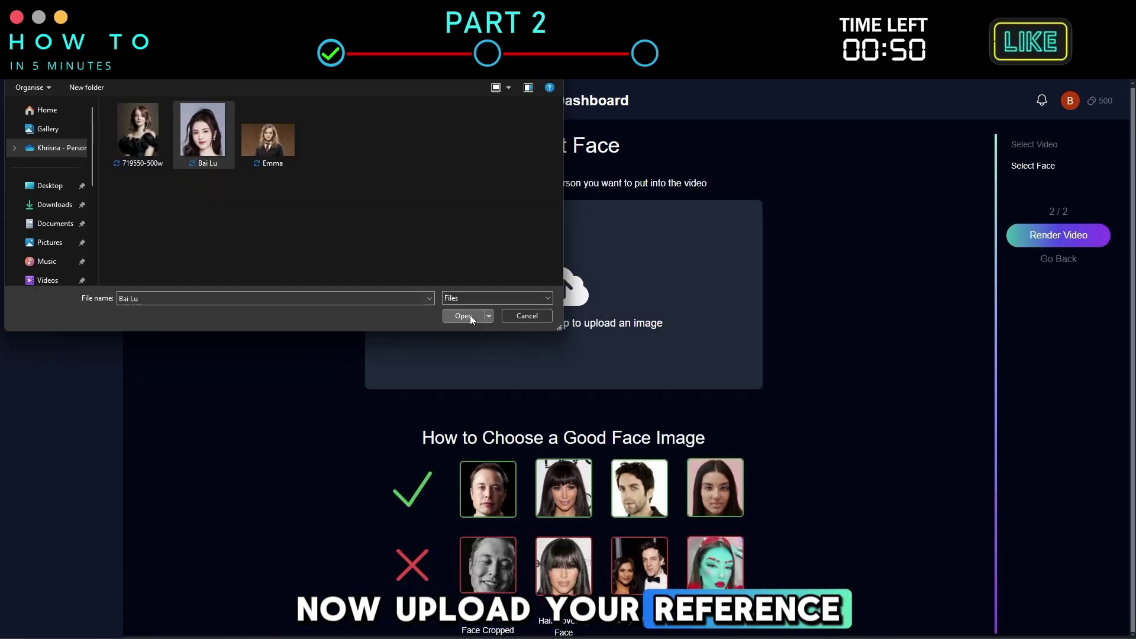
{"action": "left_click", "coordinate": [460, 314]}
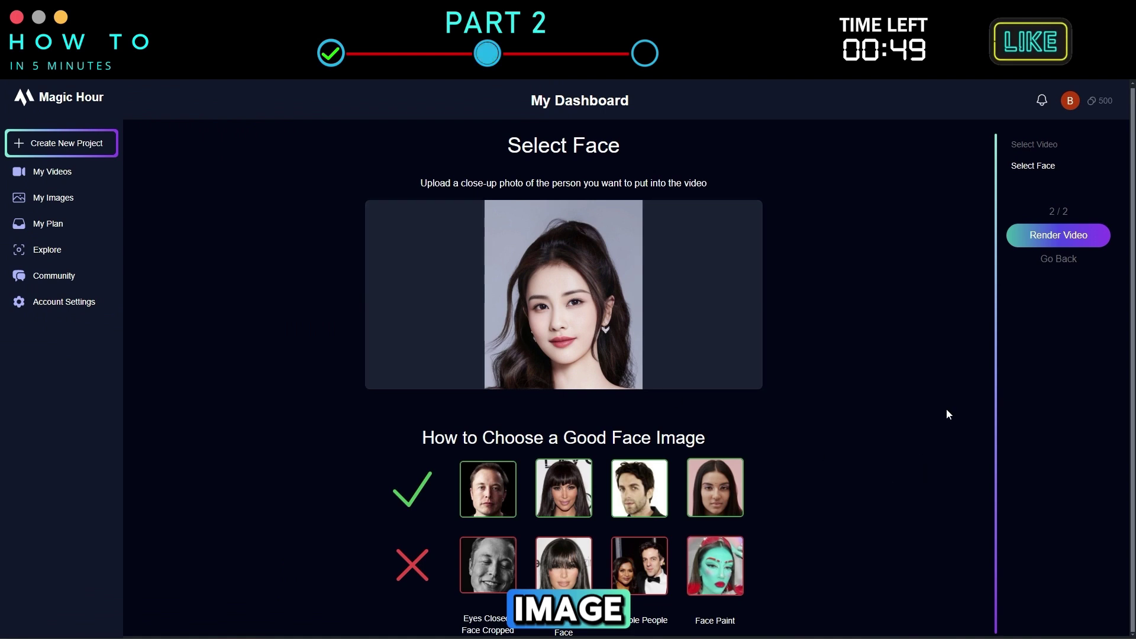
{"action": "left_click", "coordinate": [1058, 235]}
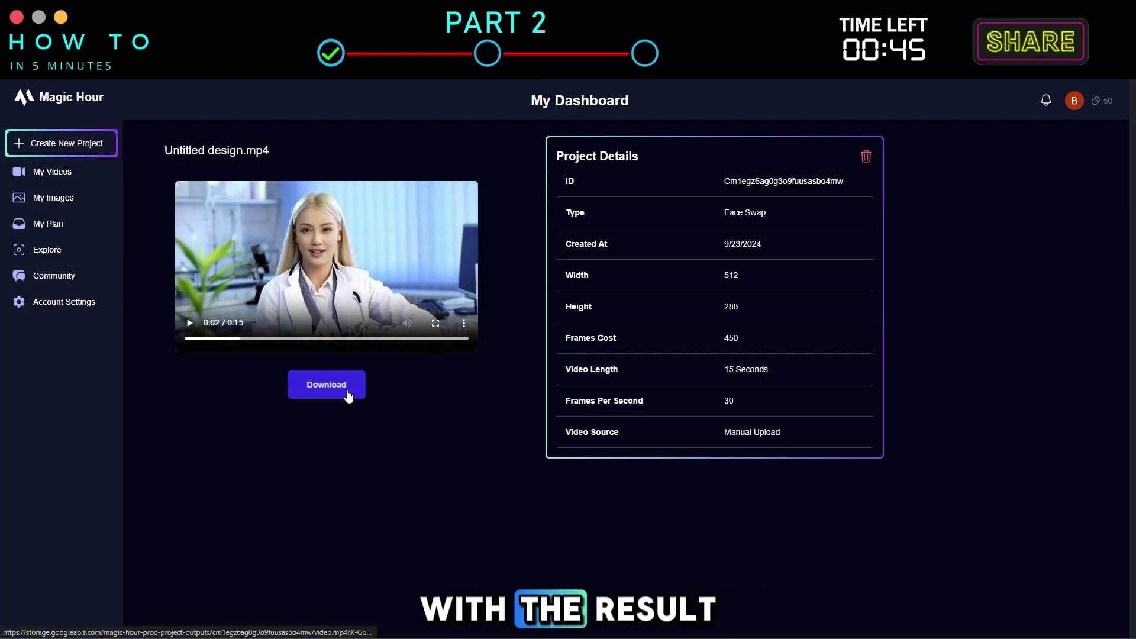
Step: Download the face-swapped video as video.mp4, then go to the Lip Sync tool
{"action": "left_click", "coordinate": [348, 393]}
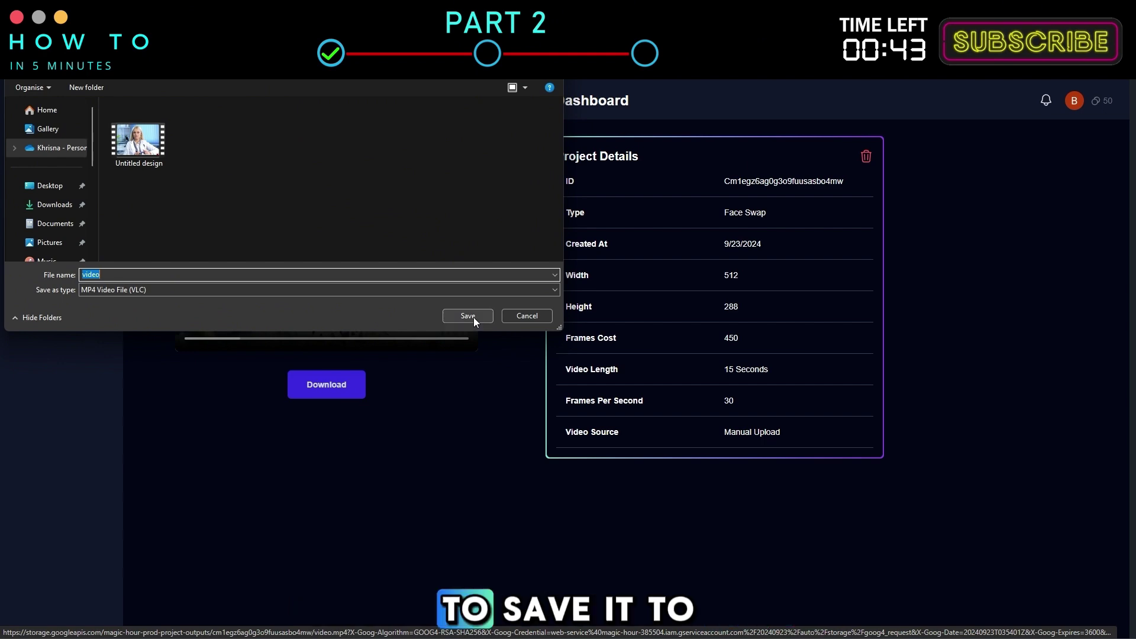
{"action": "left_click", "coordinate": [468, 316]}
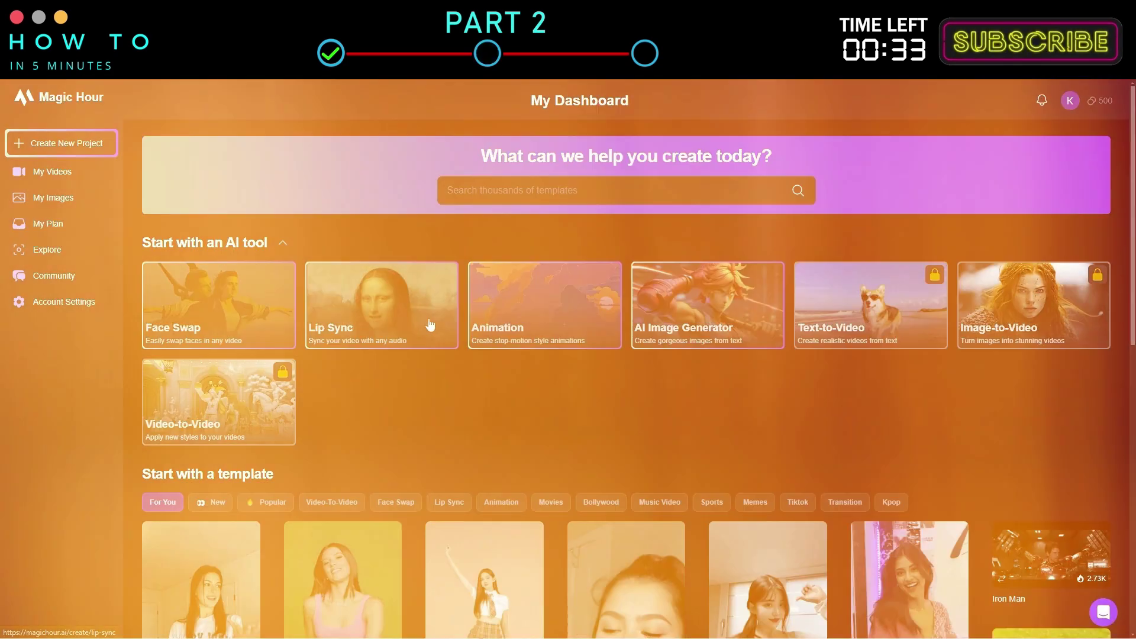
{"action": "left_click", "coordinate": [429, 325]}
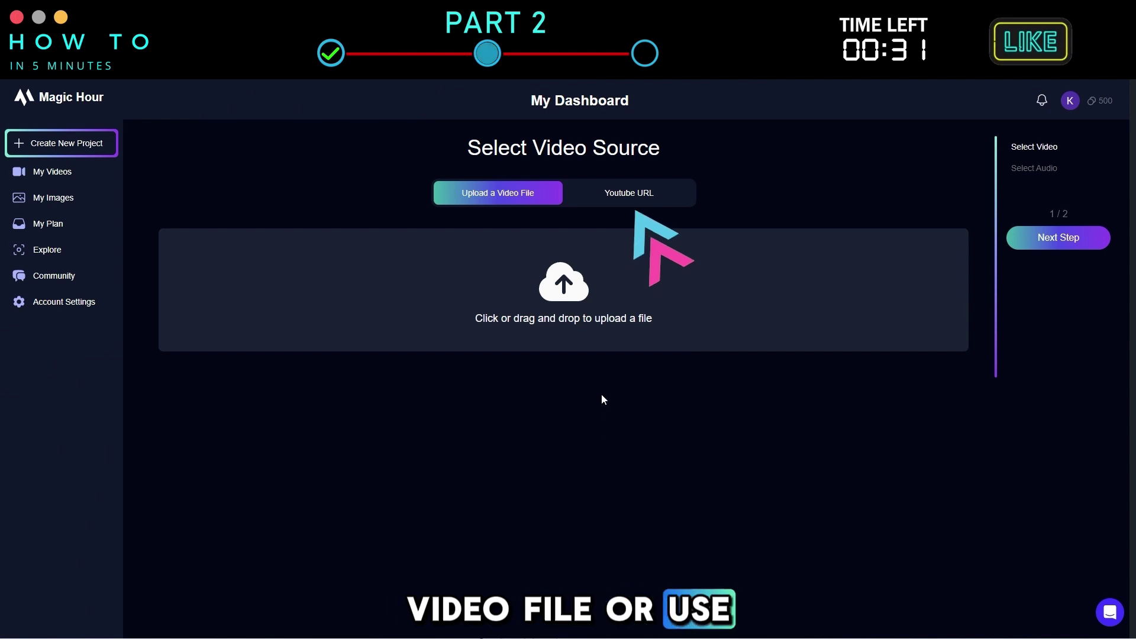
Step: Upload video.mp4 as the Lip Sync video source and advance to Select Audio Source
{"action": "left_click", "coordinate": [571, 310]}
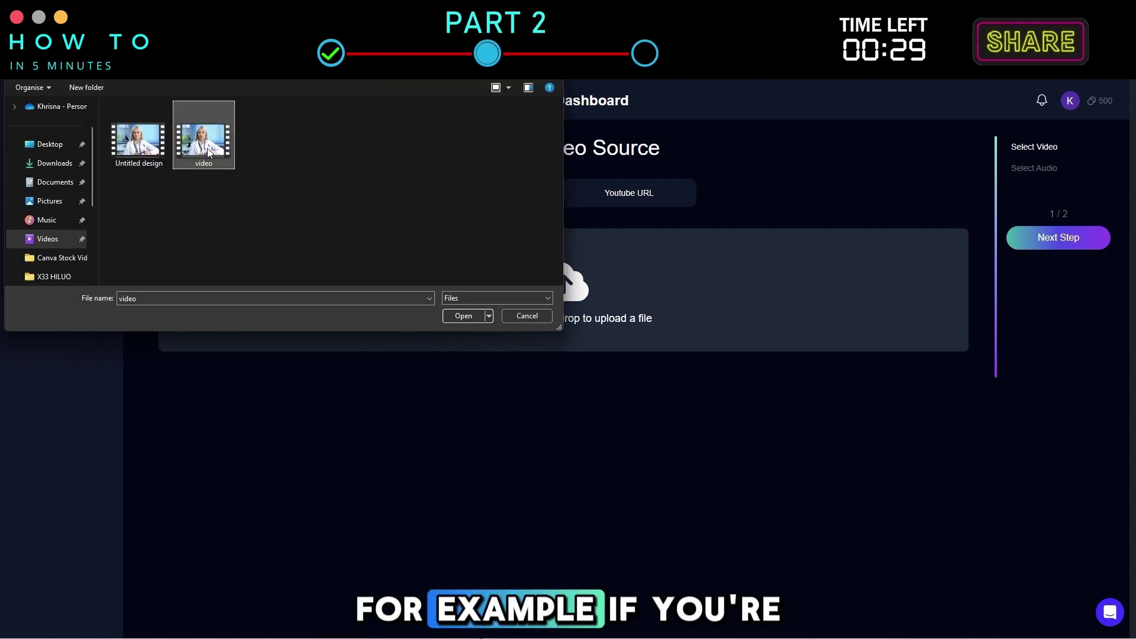
{"action": "left_click", "coordinate": [468, 316]}
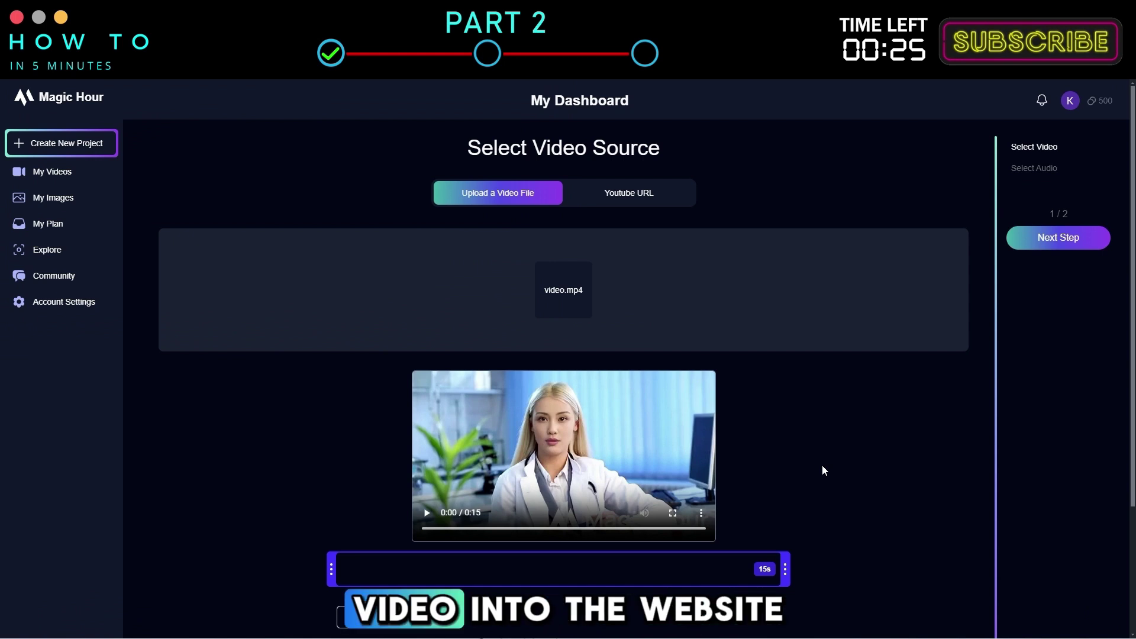
{"action": "scroll", "coordinate": [825, 464], "scroll_direction": "down", "scroll_amount": 3}
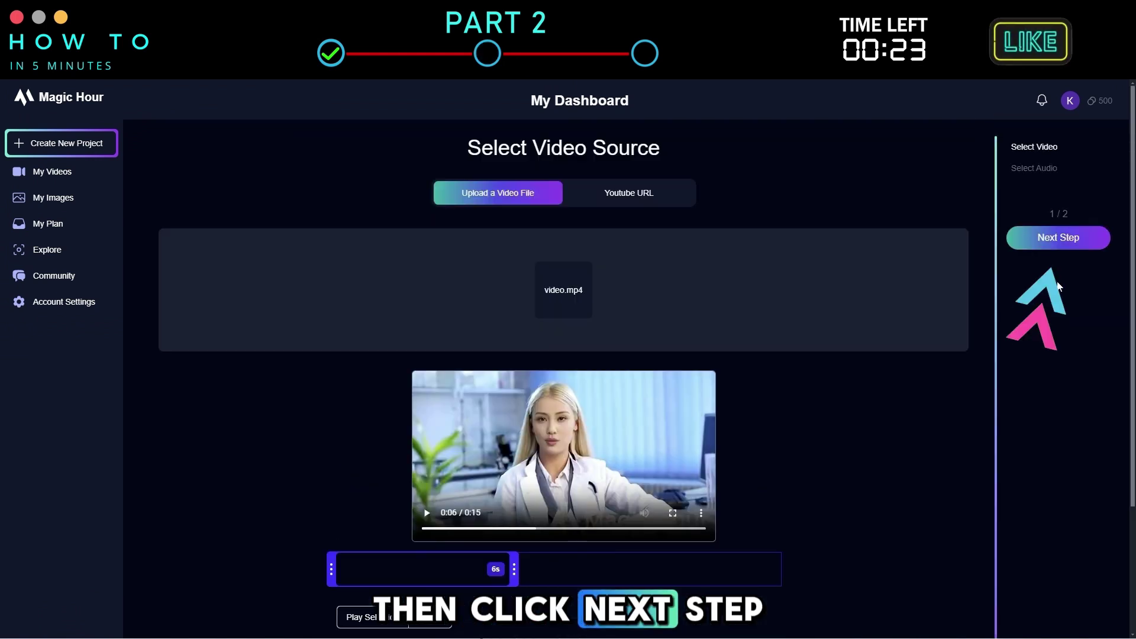
{"action": "left_click", "coordinate": [1068, 237]}
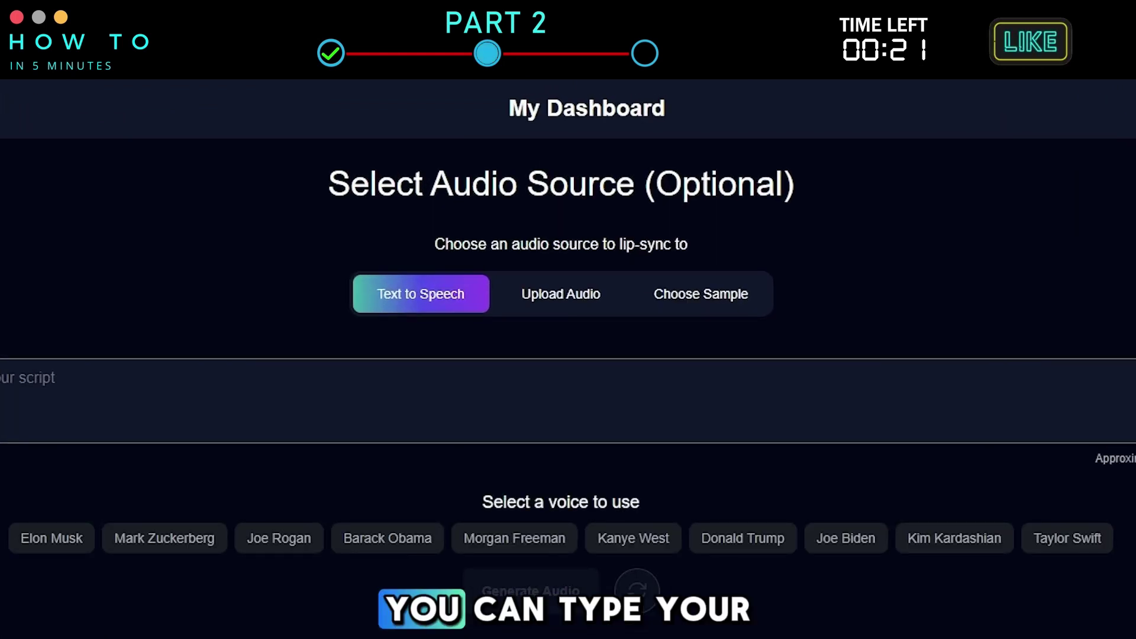
Step: Enter the Text to Speech script 'This Iip sync voice was' and render the lip-sync video
{"action": "left_click", "coordinate": [540, 296]}
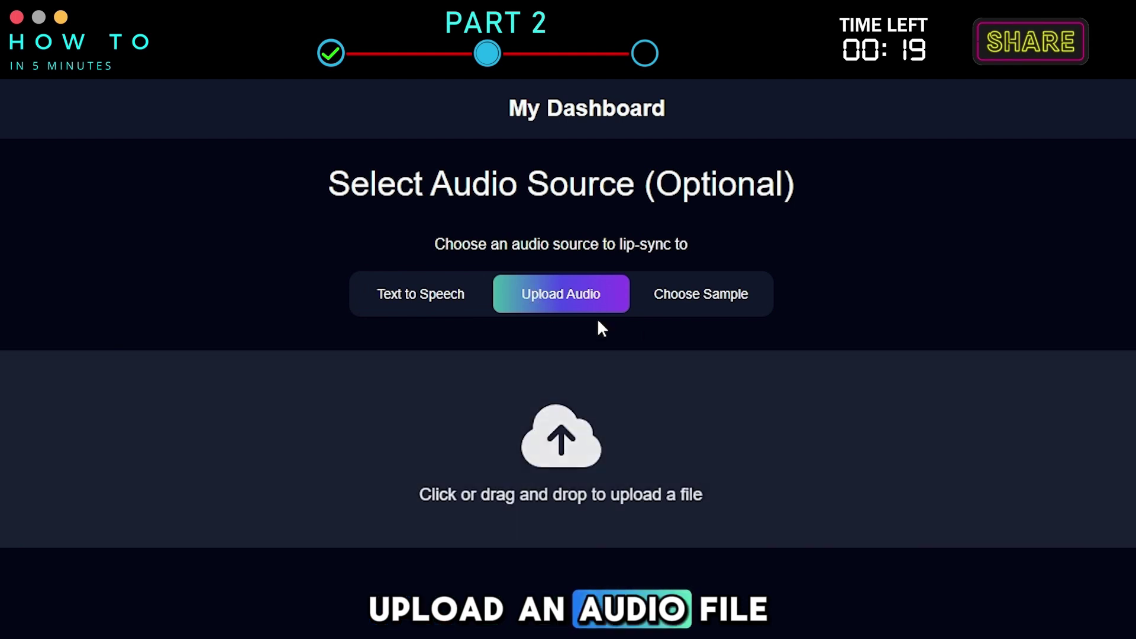
{"action": "left_click", "coordinate": [752, 310]}
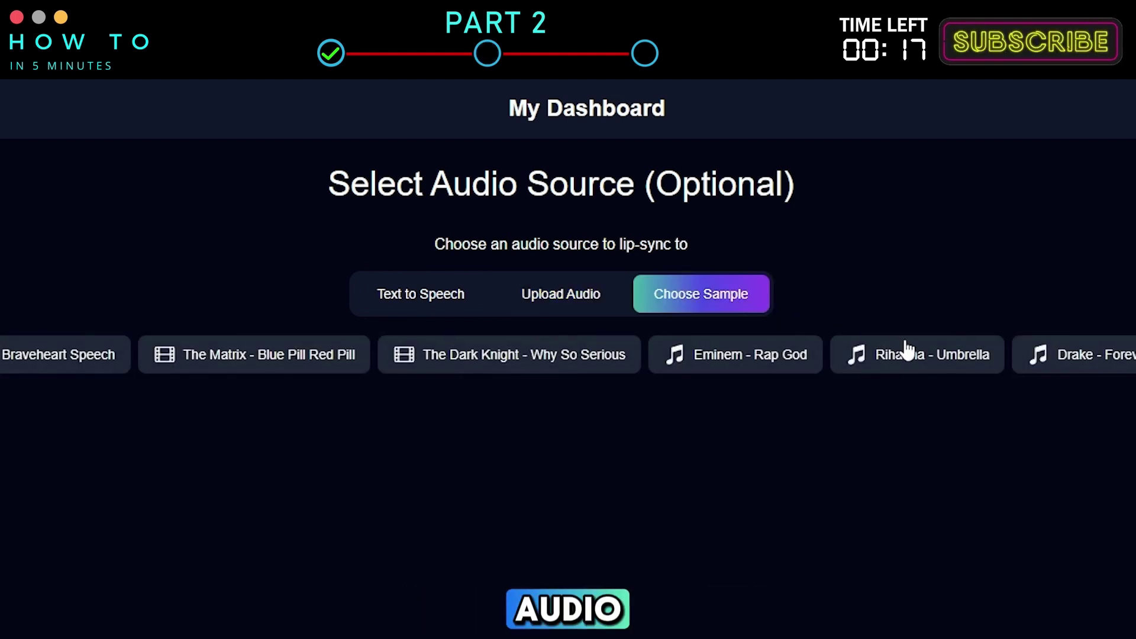
{"action": "left_click", "coordinate": [421, 294]}
{"action": "type", "text": "This I"}
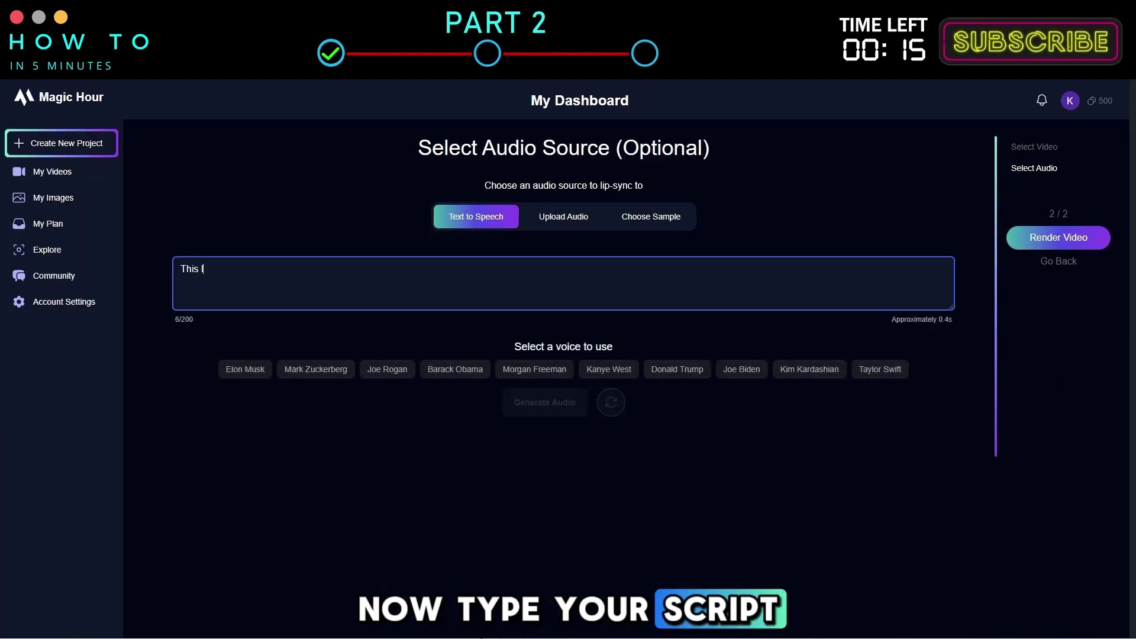
{"action": "type", "text": "ip sync voice was created using Magic Hour AI"}
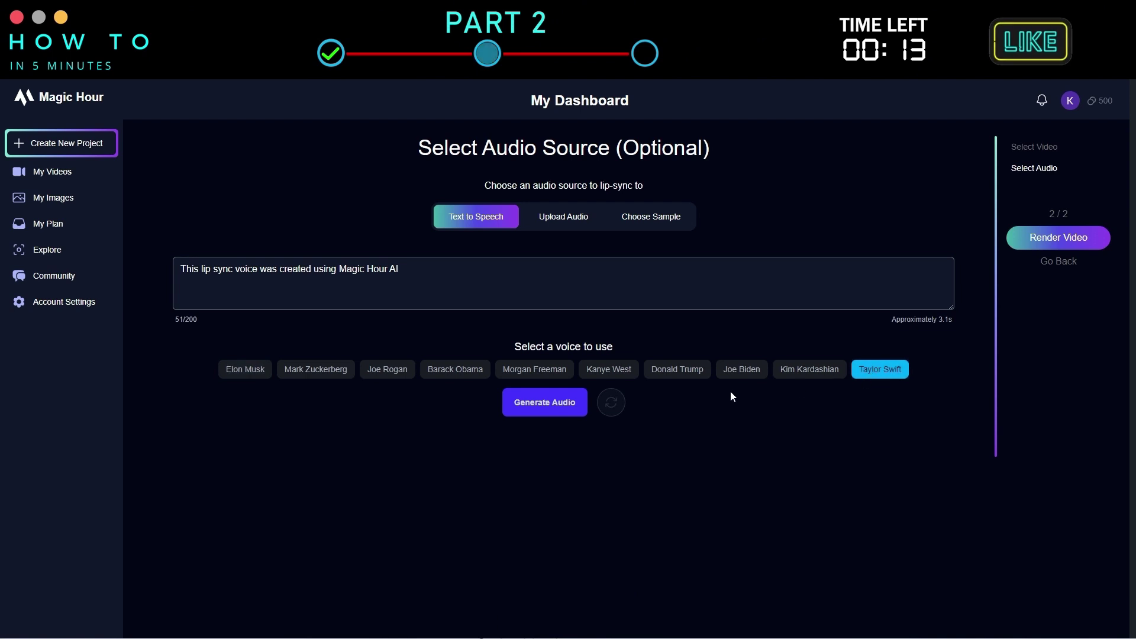
{"action": "left_click", "coordinate": [1065, 240]}
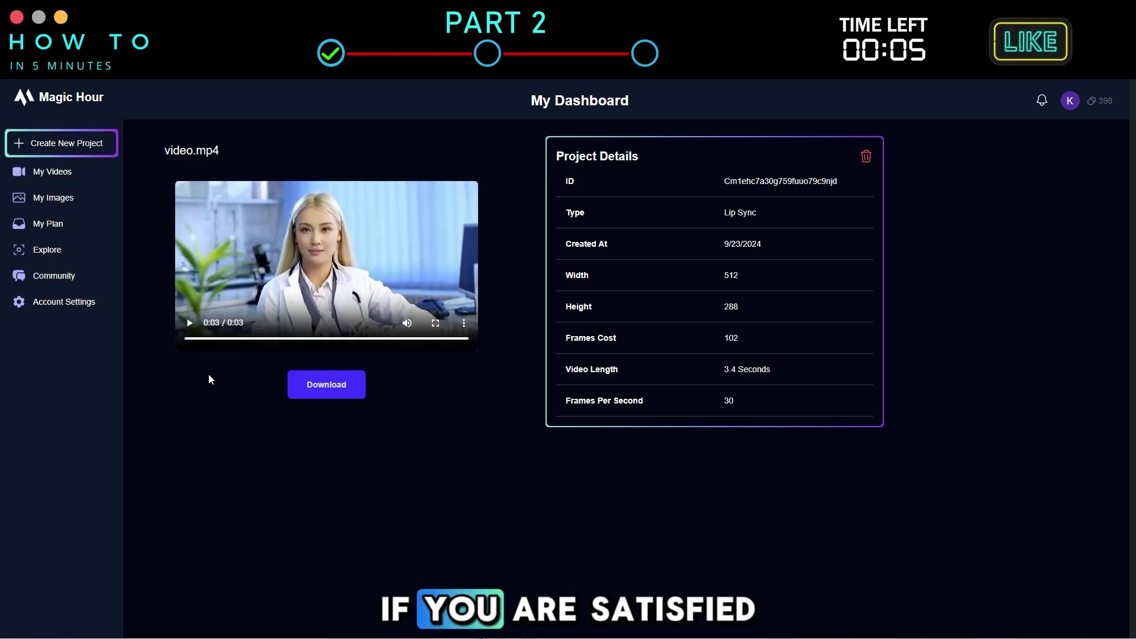
Step: Download the lip-sync video and save it as video (1)
{"action": "left_click", "coordinate": [329, 391]}
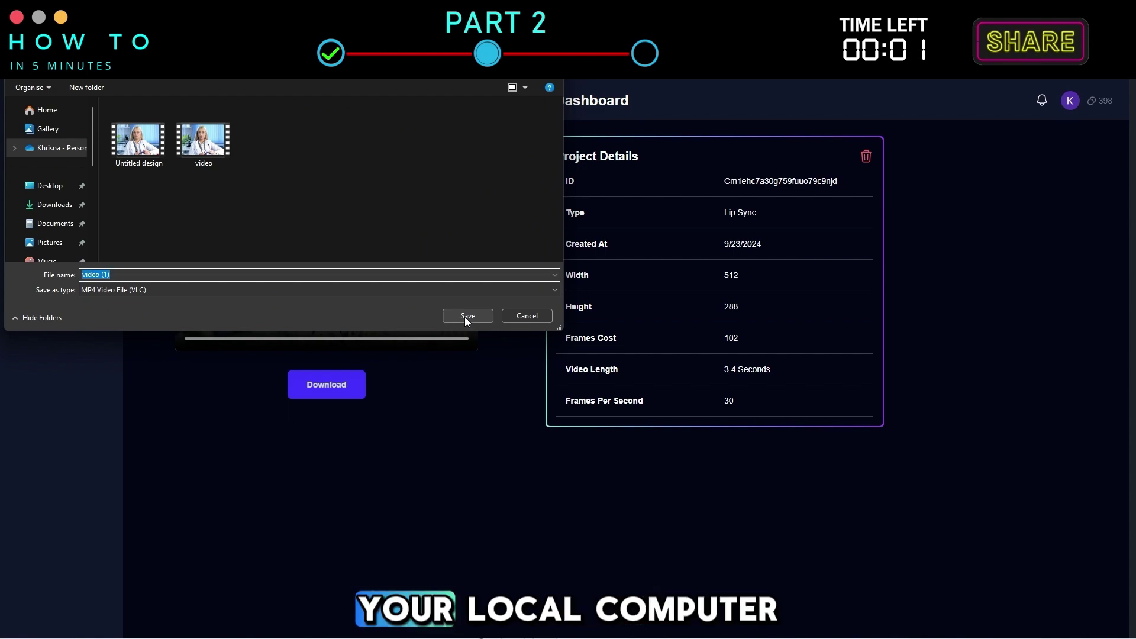
{"action": "left_click", "coordinate": [465, 321]}
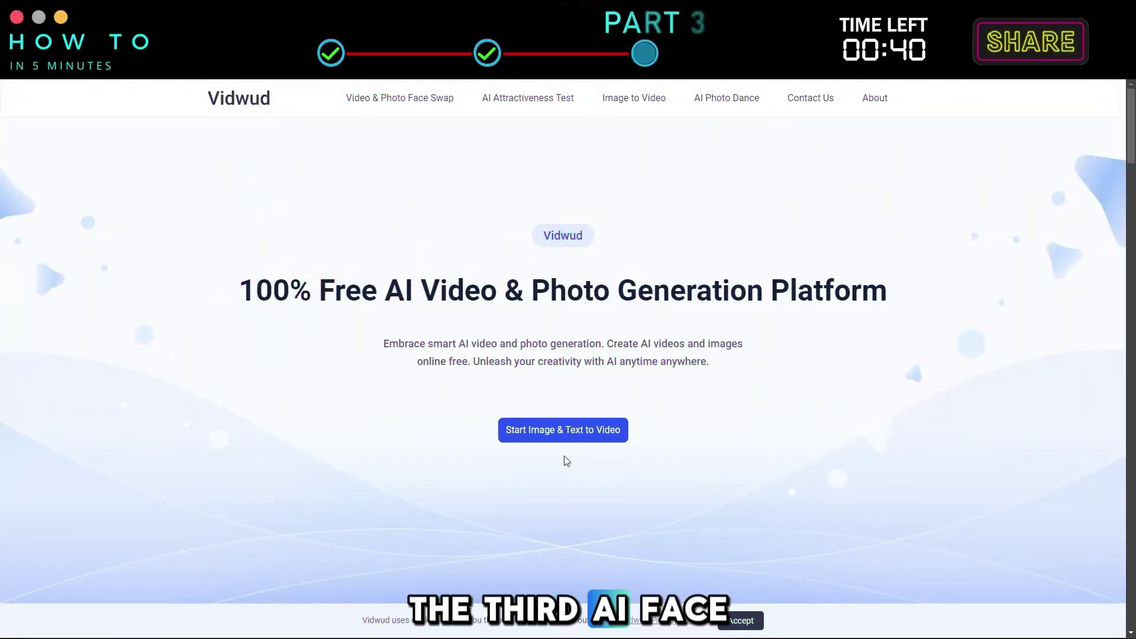
Step: Open Vidwud's Video & Photo Face Swap page and upload the source portrait
{"action": "left_click", "coordinate": [388, 99]}
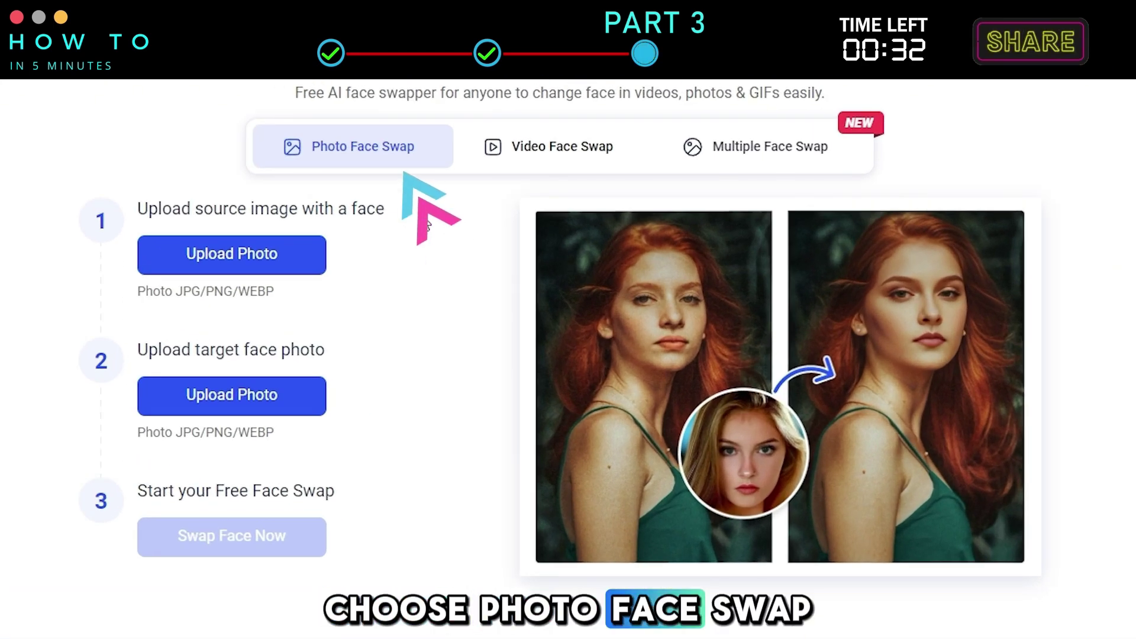
{"action": "left_click", "coordinate": [285, 253]}
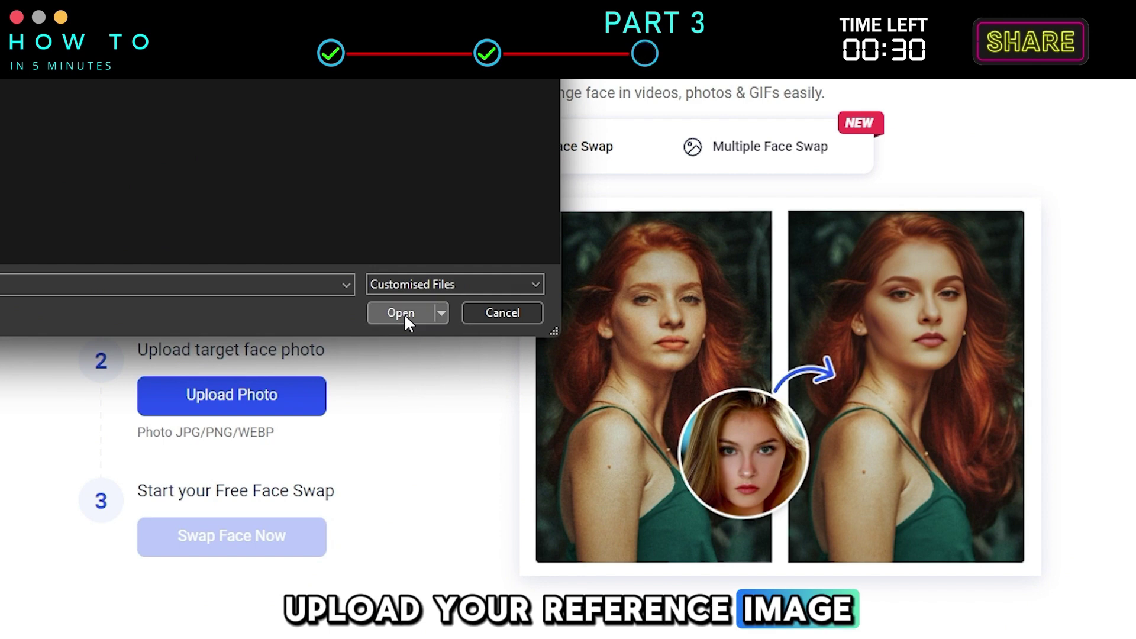
{"action": "left_click", "coordinate": [404, 313]}
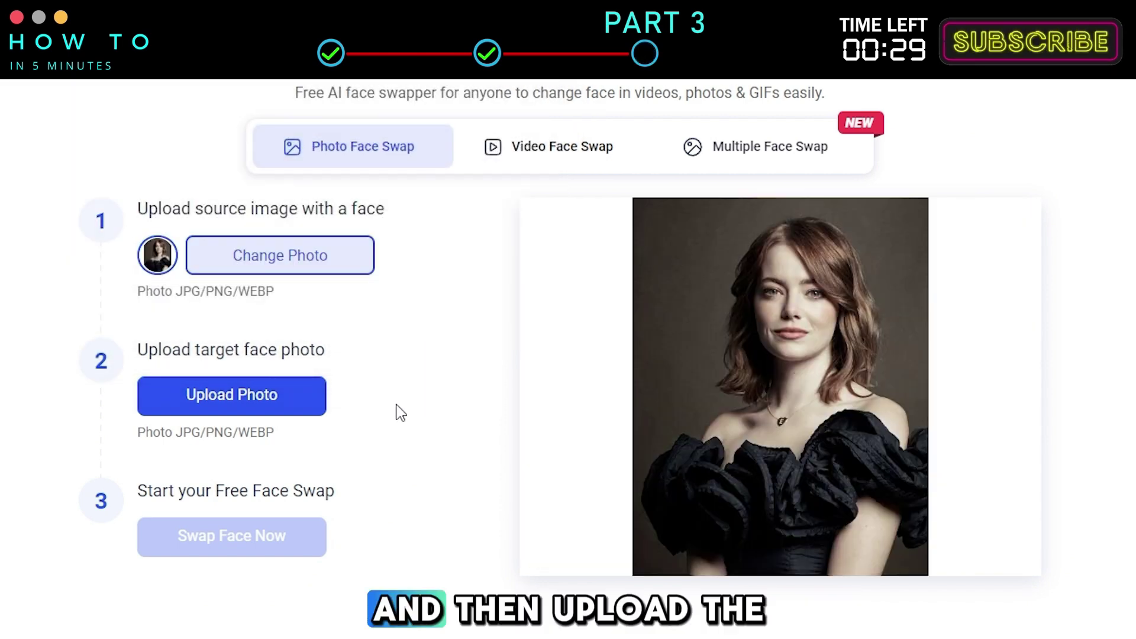
Step: Upload the target face photo and start the photo face swap
{"action": "left_click", "coordinate": [291, 396]}
{"action": "left_click", "coordinate": [378, 307]}
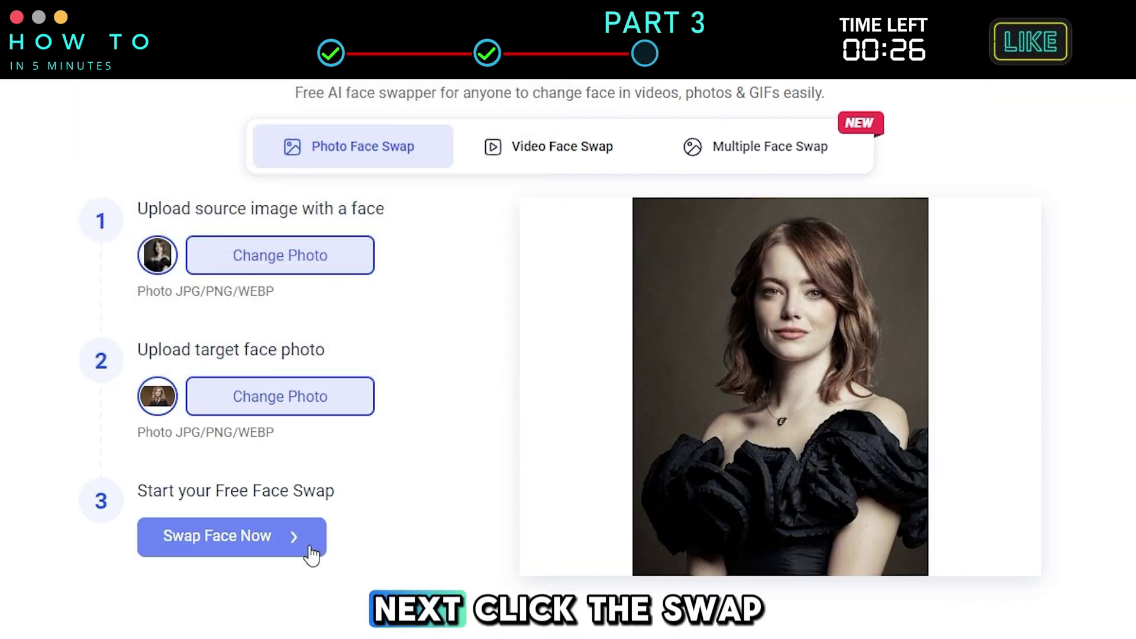
{"action": "left_click", "coordinate": [302, 553]}
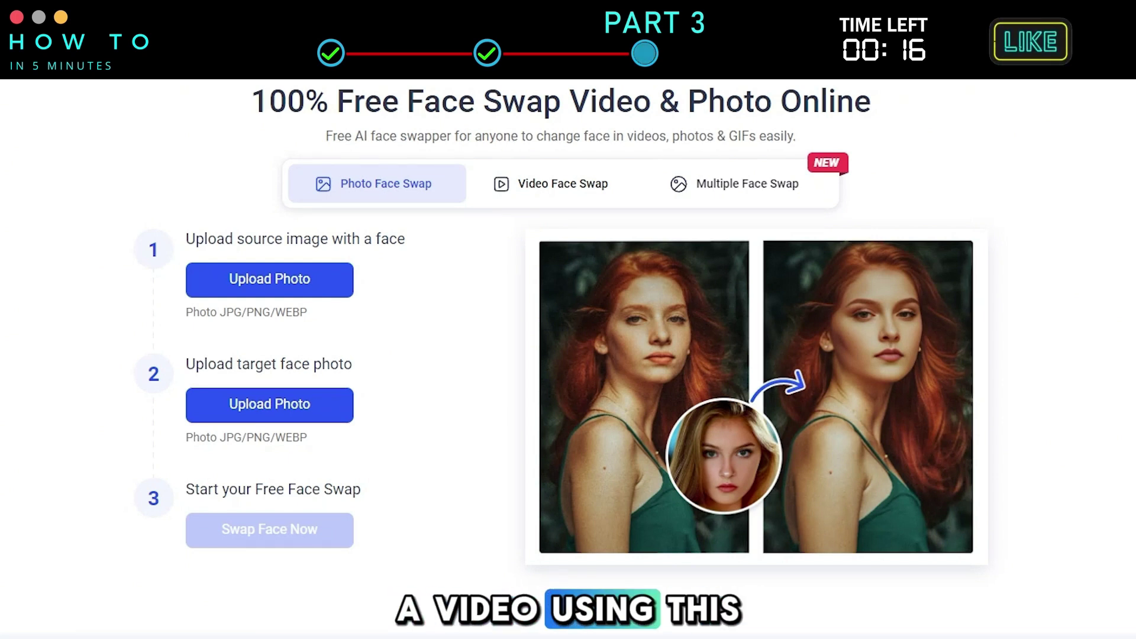
Step: In Vidwud Video Face Swap, load the source video and target face photo, swap, and download the result
{"action": "left_click", "coordinate": [534, 188]}
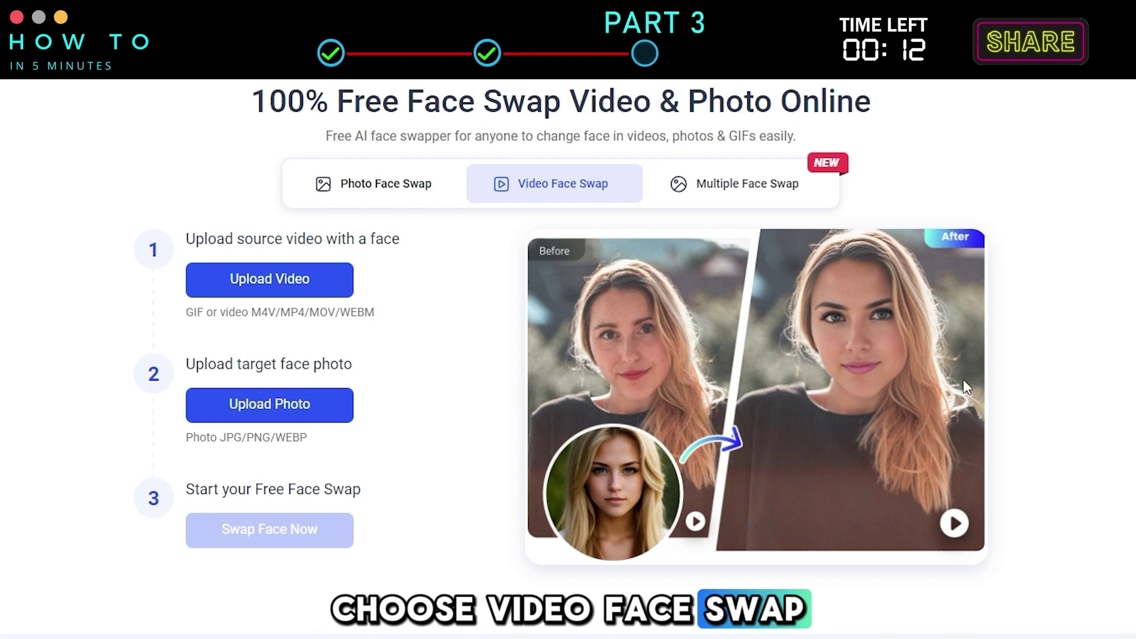
{"action": "left_click", "coordinate": [300, 279]}
{"action": "left_click", "coordinate": [418, 330]}
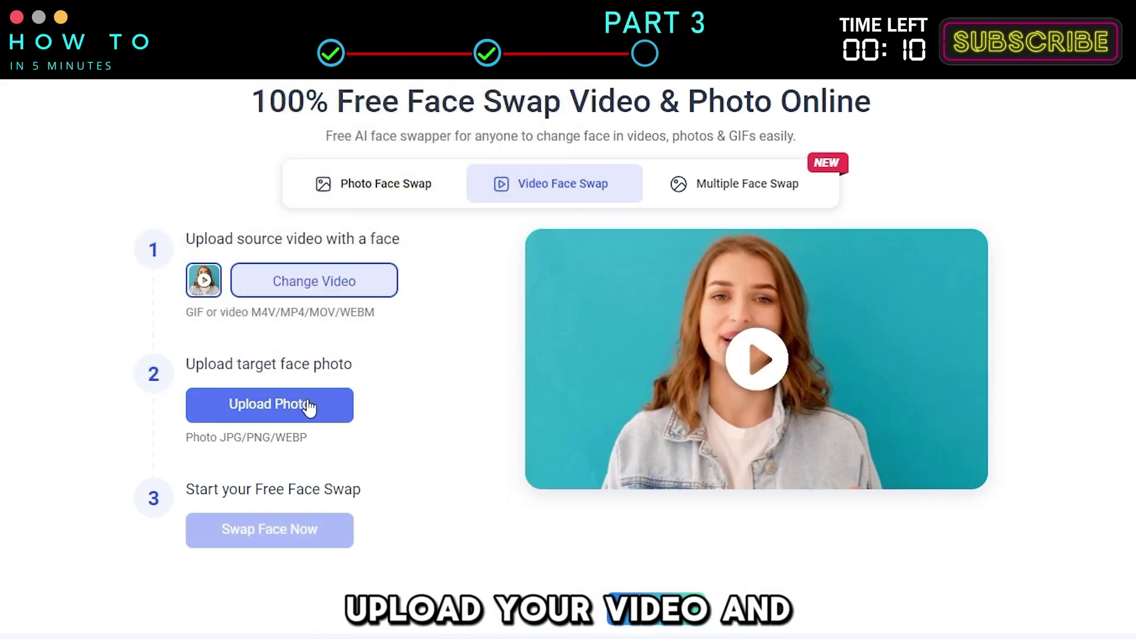
{"action": "left_click", "coordinate": [243, 399]}
{"action": "left_click", "coordinate": [428, 328]}
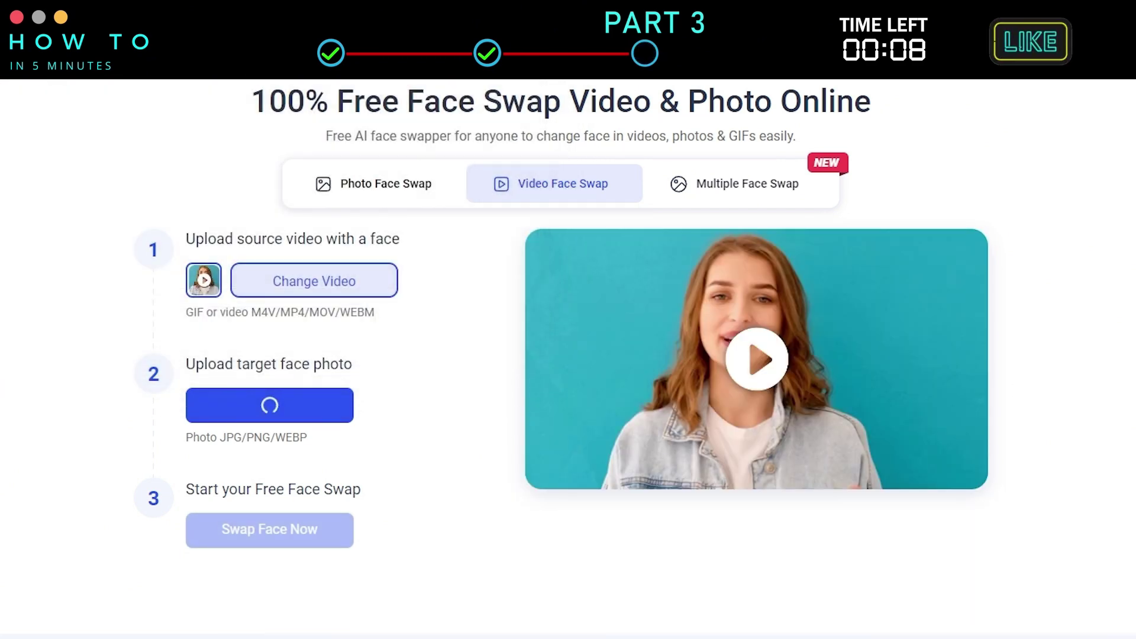
{"action": "left_click", "coordinate": [335, 540]}
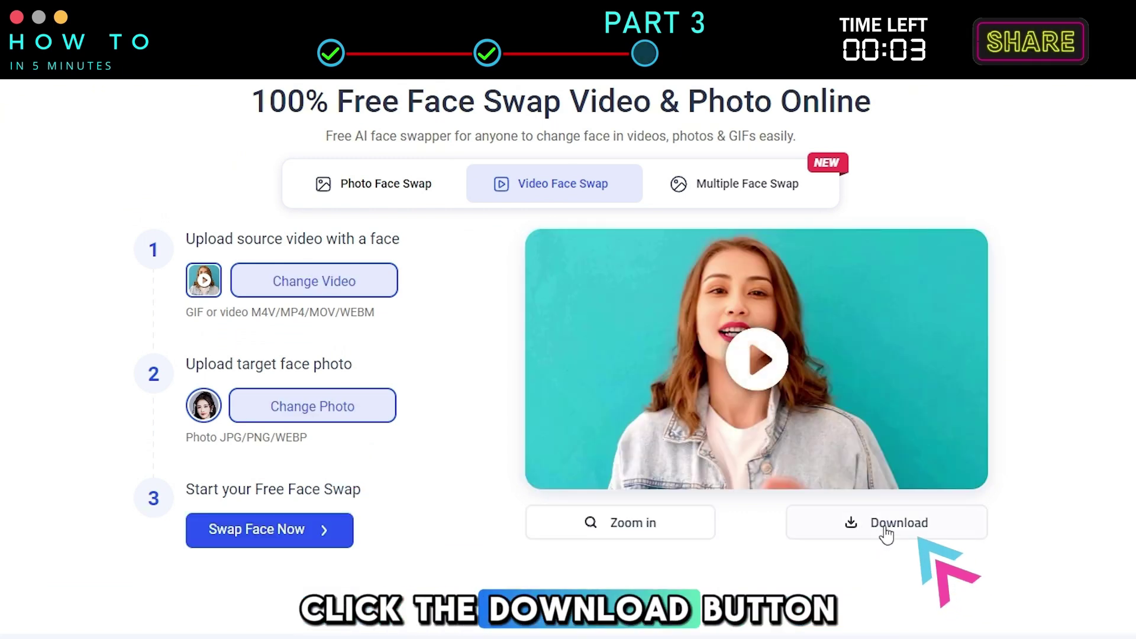
{"action": "left_click", "coordinate": [885, 523]}
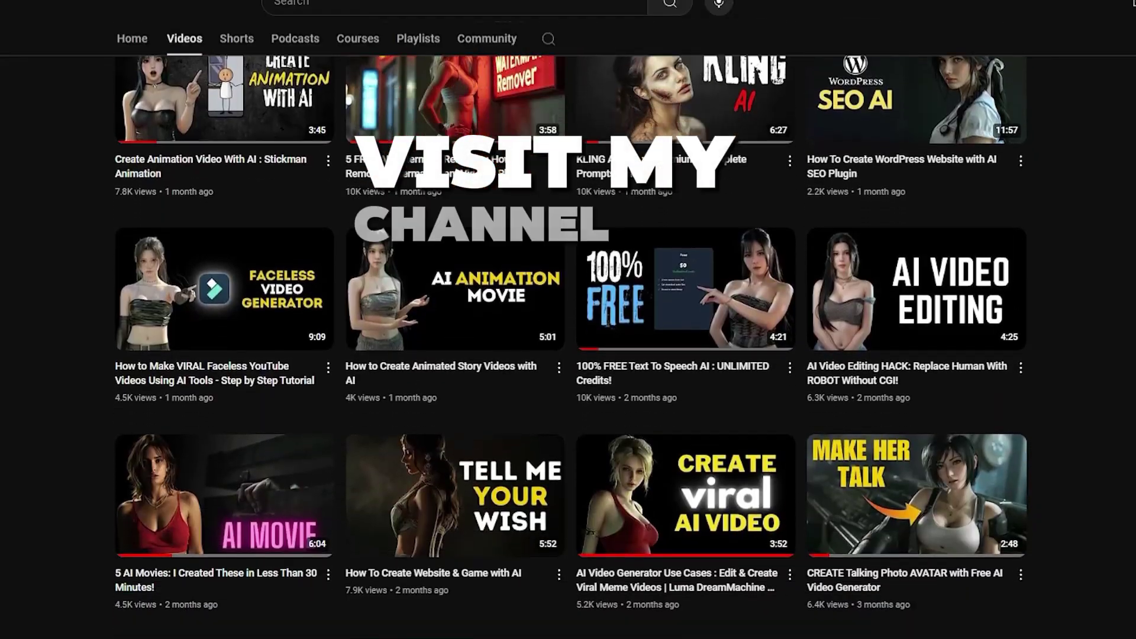
Step: Scroll down the channel's Videos tab to reach the deepfake and face-swap tutorial videos
{"action": "scroll", "coordinate": [568, 343], "scroll_direction": "down", "scroll_amount": 15}
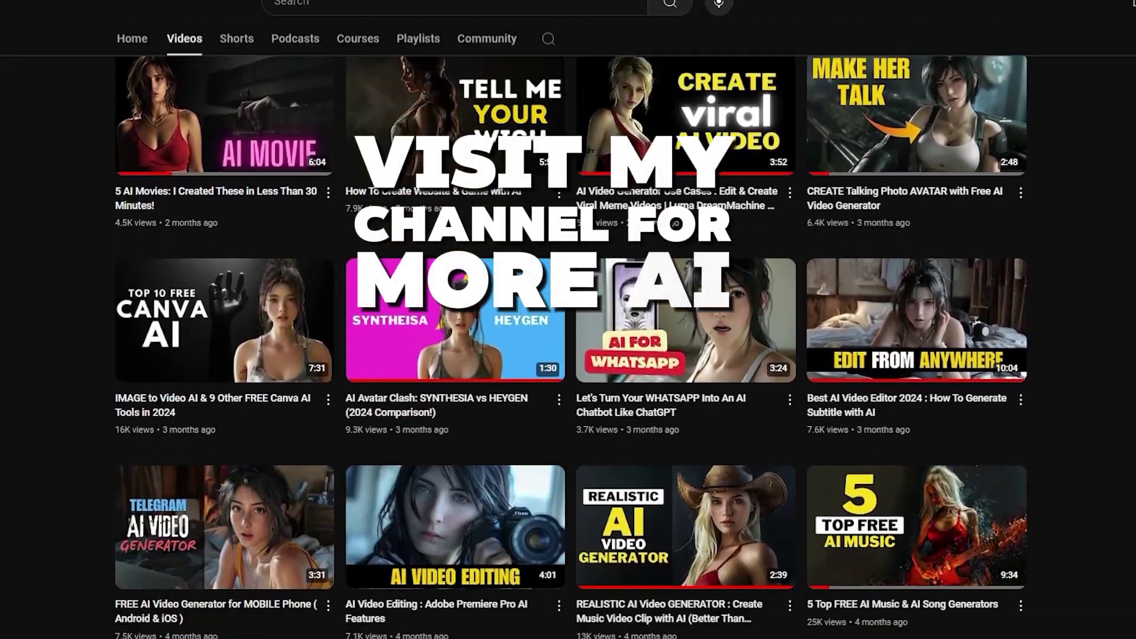
{"action": "scroll", "coordinate": [568, 343], "scroll_direction": "down", "scroll_amount": 3}
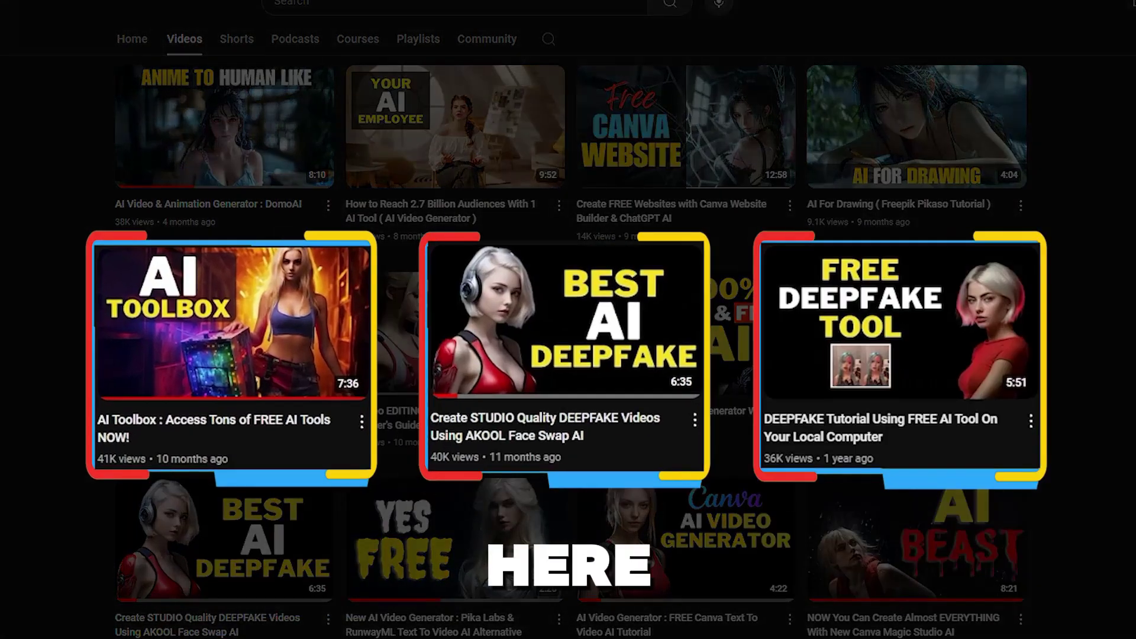